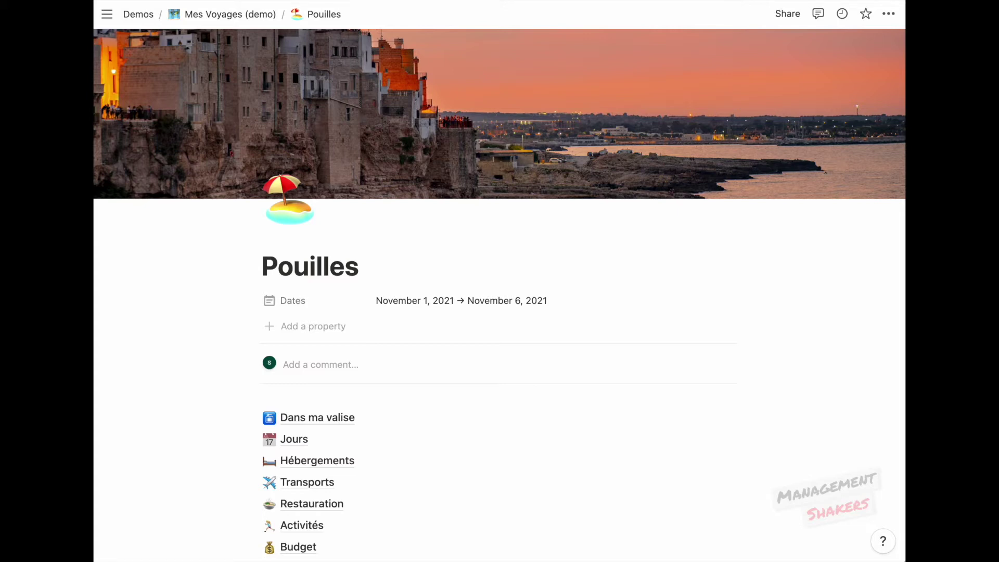
Look through the Pouilles trip's packing list, days gallery, budget by category and travel journal pages
left_click(330, 420)
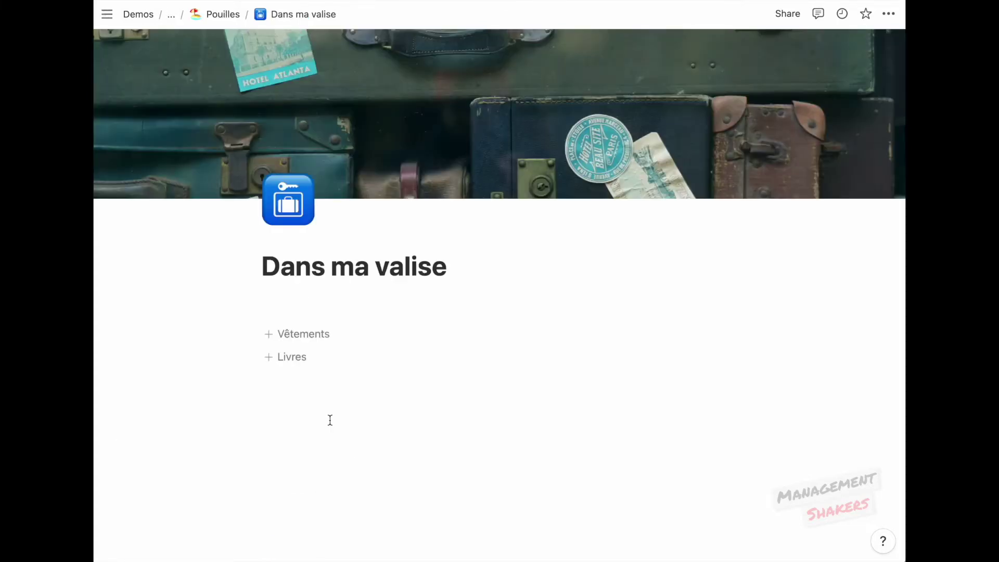
left_click(268, 335)
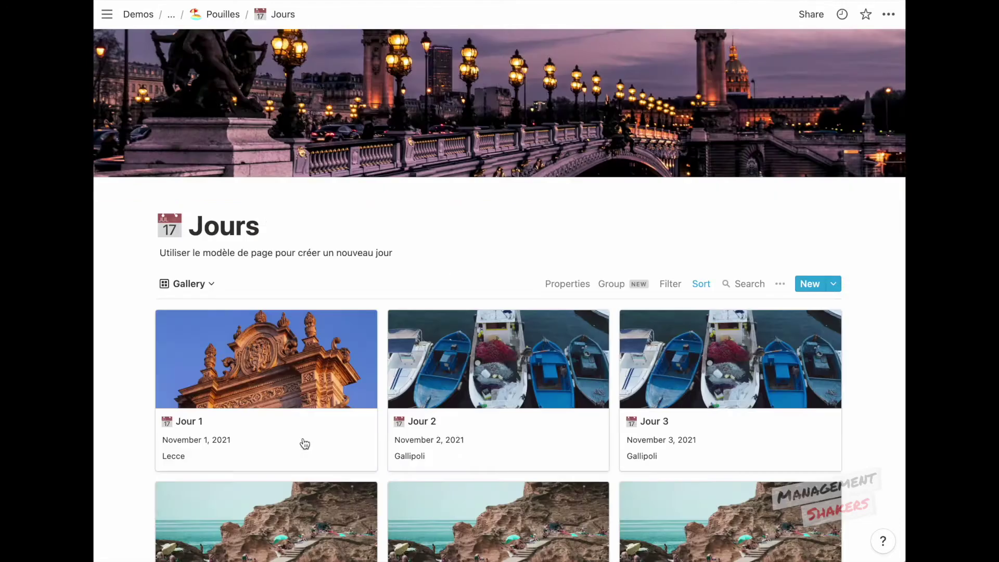
left_click(519, 428)
scroll(519, 425, "down", 10)
left_click(348, 409)
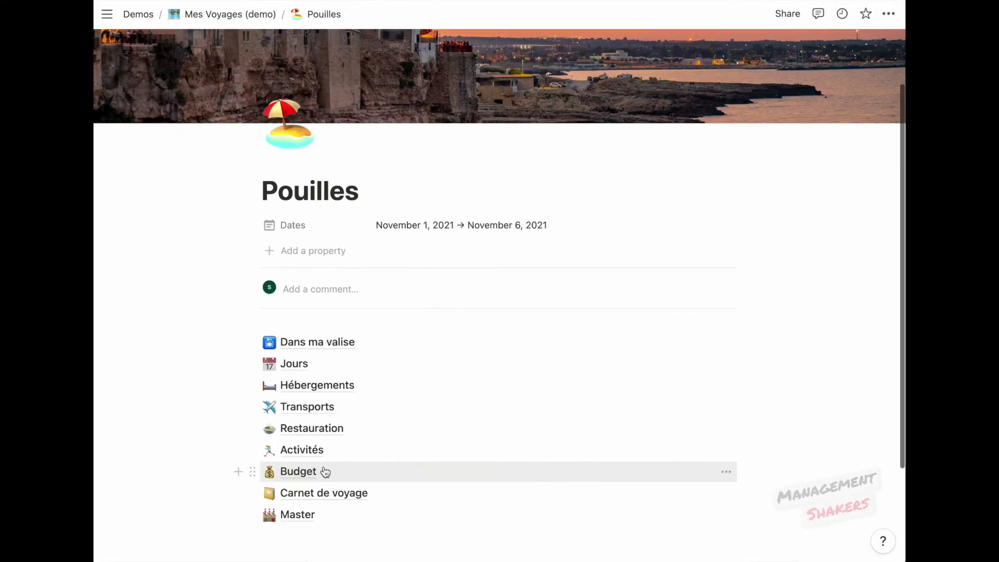
left_click(298, 471)
scroll(323, 474, "down", 5)
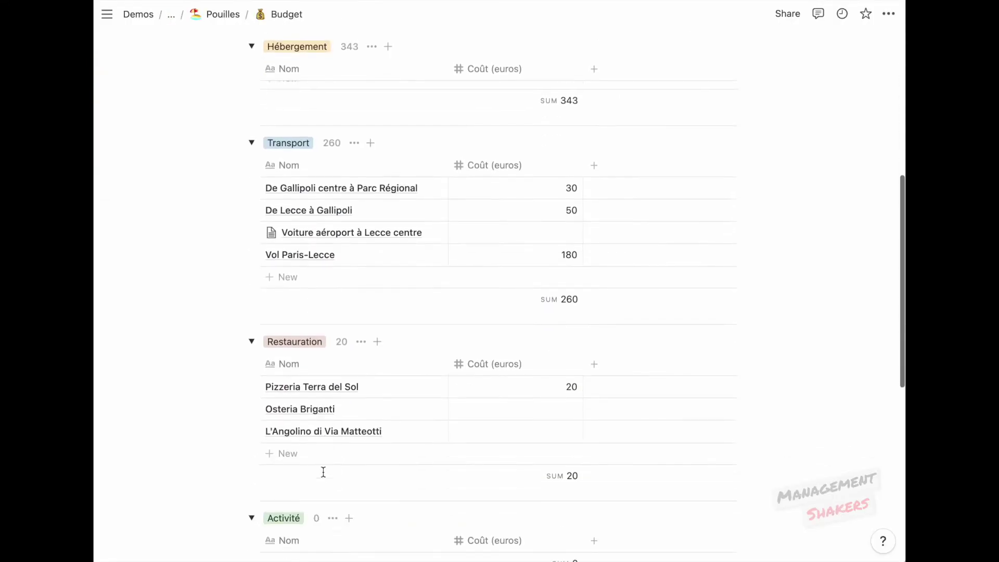
scroll(323, 474, "up", 10)
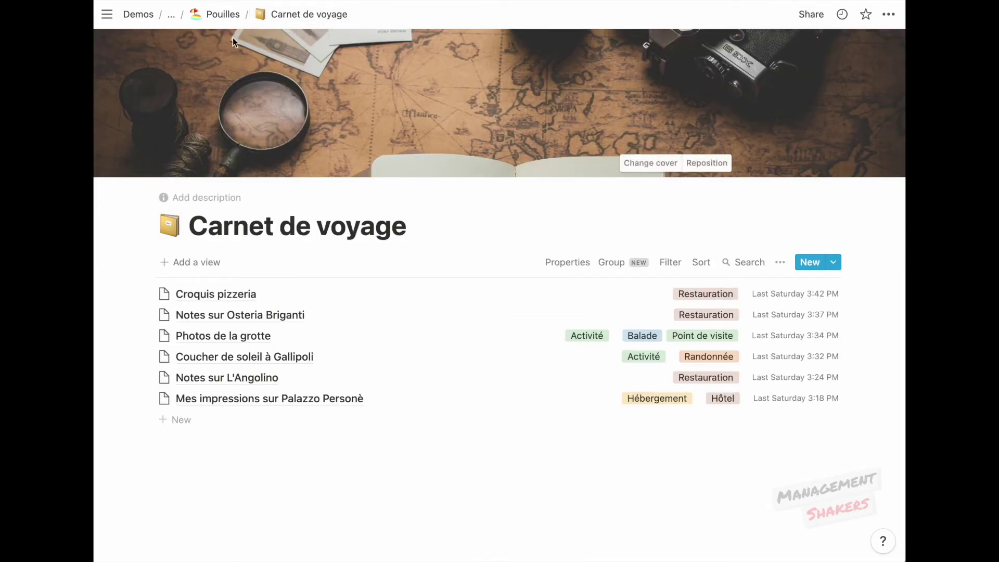
left_click(224, 14)
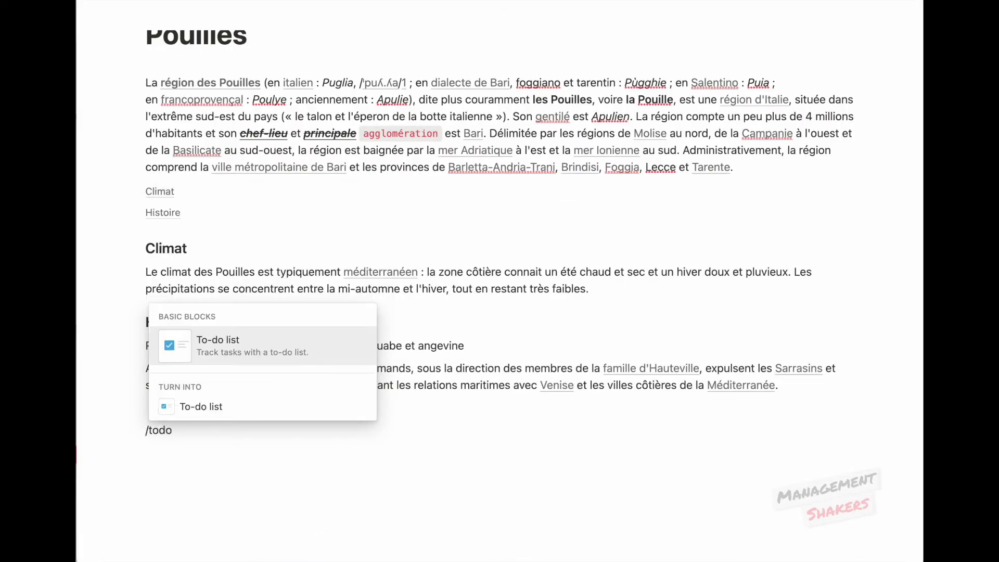
Insert a to-do list below the Histoire section with the items "Action 1", "Action 2" and a third starting with "Action"
key("Return")
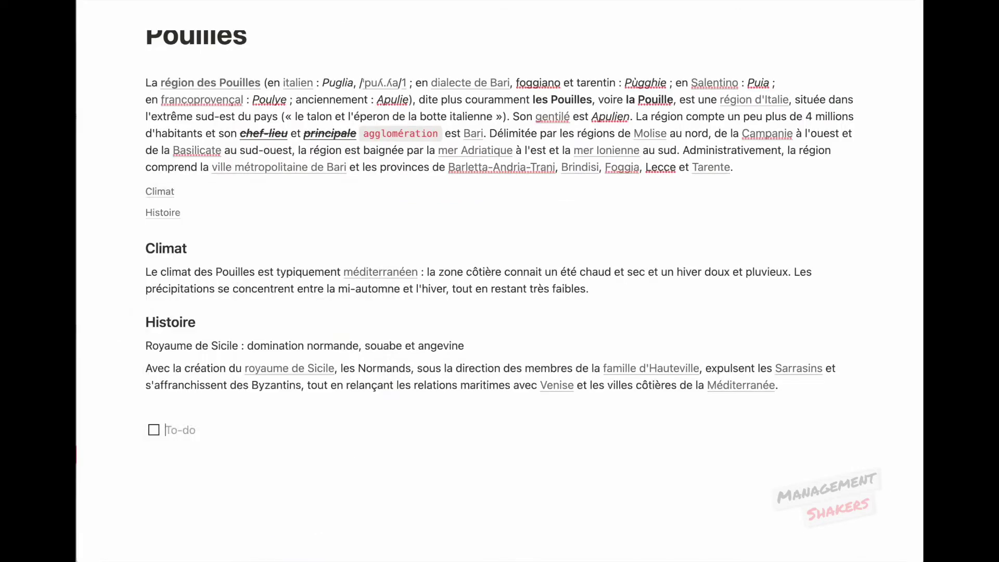
type("Action 1")
key("Return")
type("Action 2")
key("Return")
type("Action")
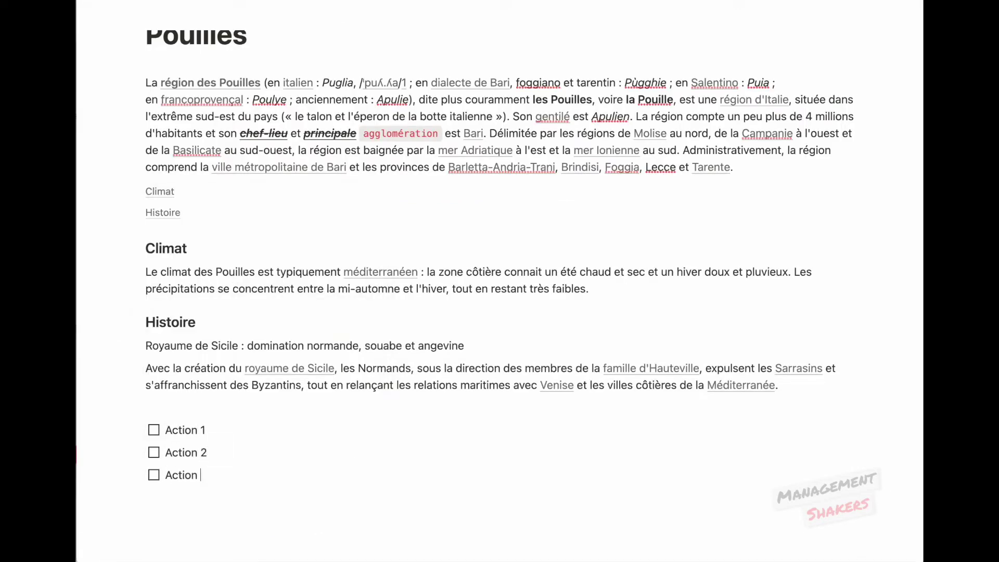
Toggle the checkboxes of the three Action to-do items on and off
left_click(154, 430)
left_click(154, 452)
left_click(153, 474)
left_click(153, 474)
left_click(153, 452)
left_click(154, 432)
left_click(154, 430)
left_click(153, 452)
left_click(153, 474)
left_click(153, 474)
left_click(154, 452)
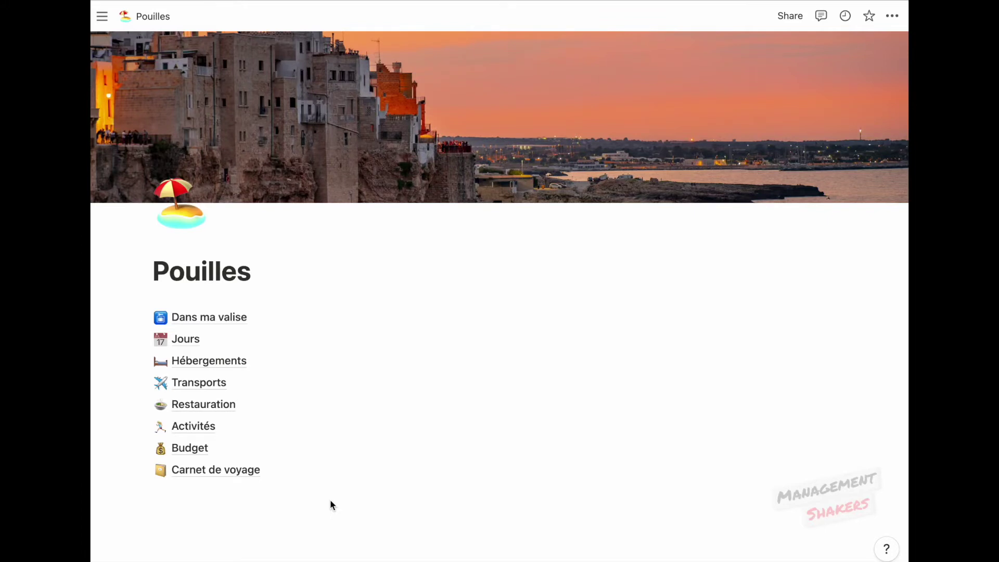
View the Carnet de voyage database, and insert an inline table database at the end of the Pouilles page
left_click(227, 478)
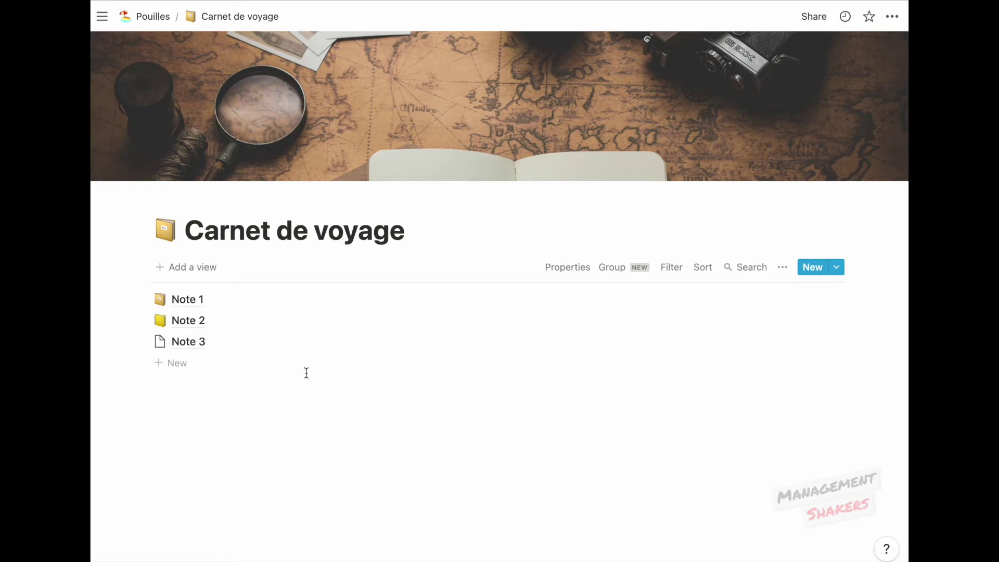
left_click(146, 26)
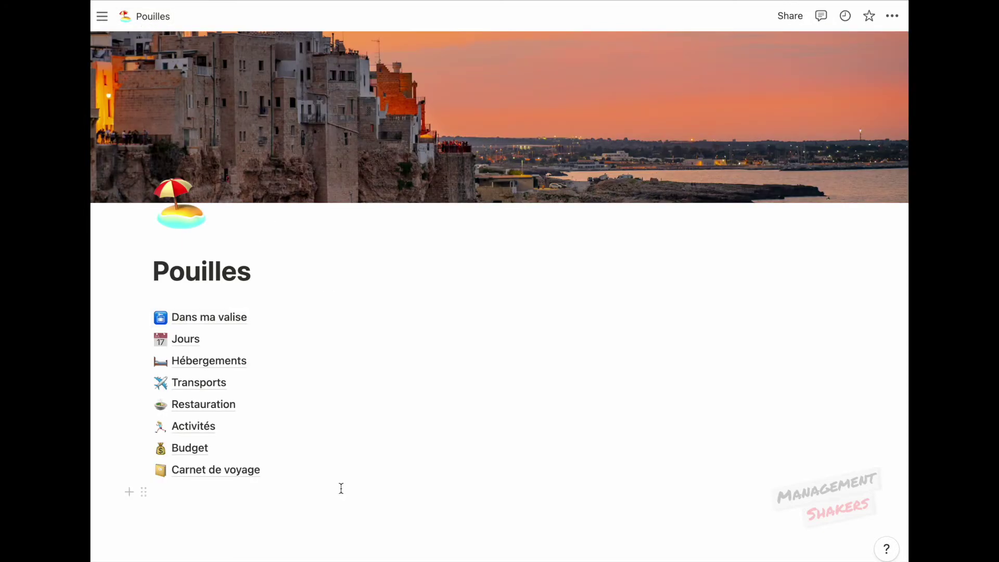
left_click(285, 515)
type("/")
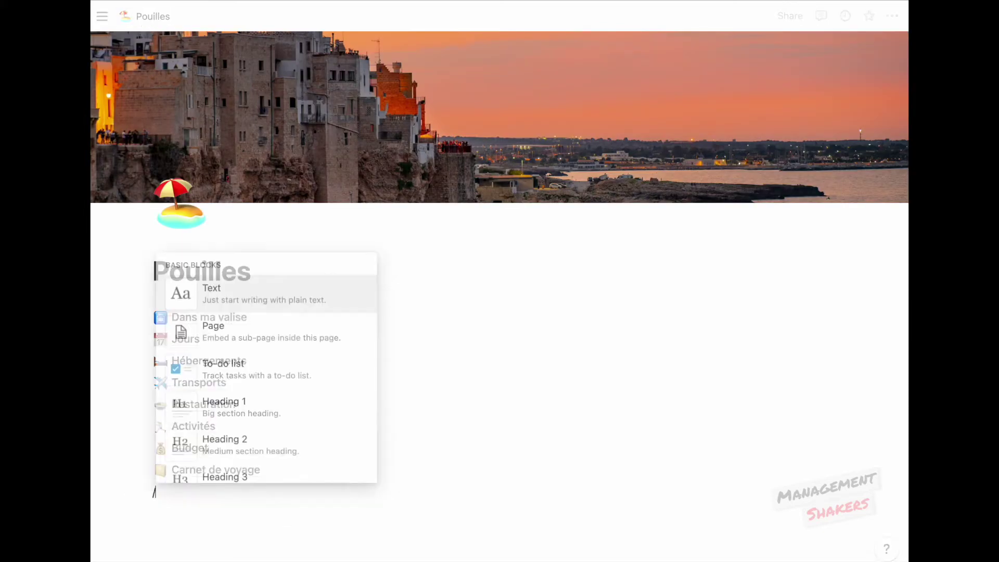
type("table")
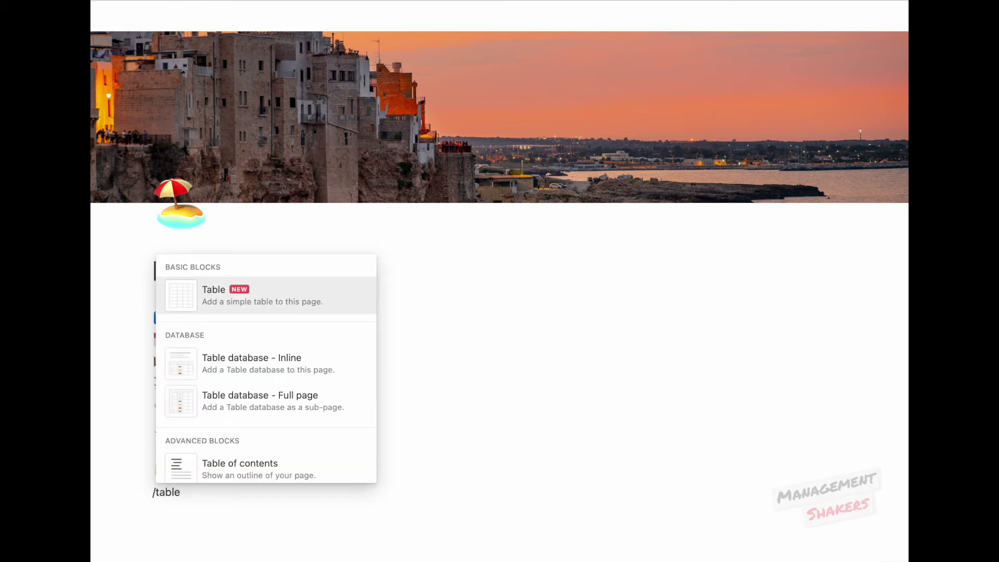
left_click(319, 363)
scroll(381, 481, "down", 1)
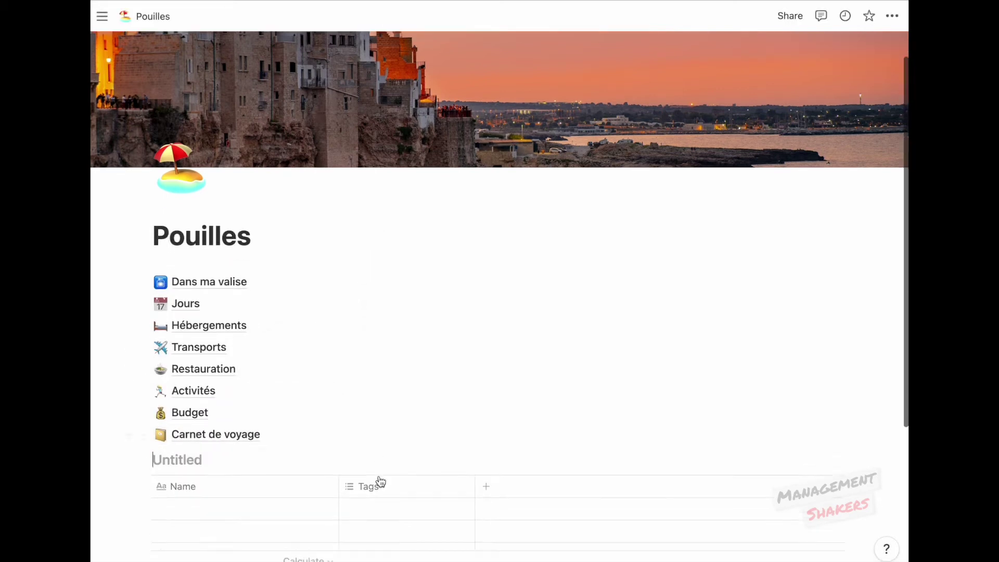
scroll(381, 481, "down", 2)
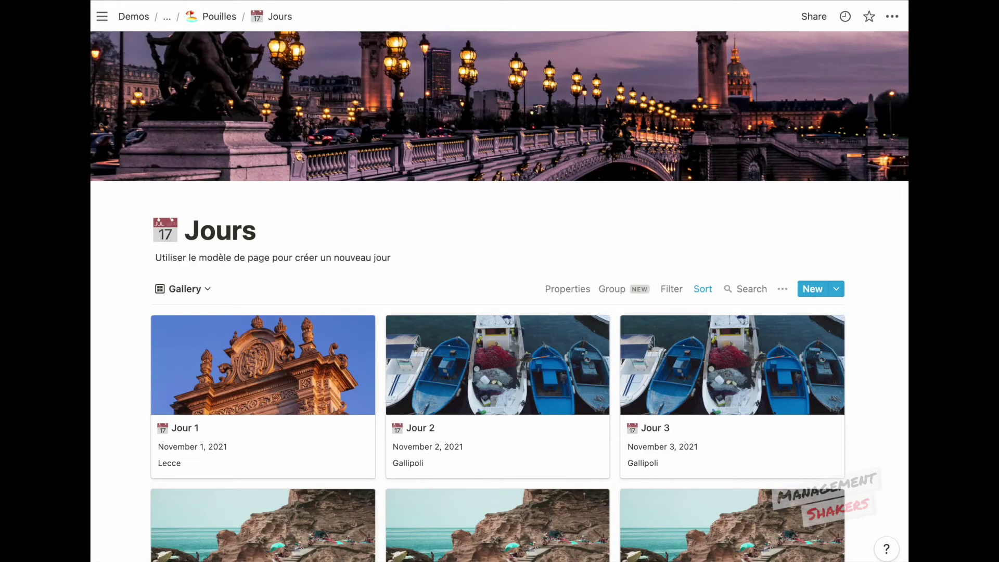
Examine Jour 1's properties and Master board in the Jours gallery, including the map in the airport-to-Lecce car trip
left_click(230, 389)
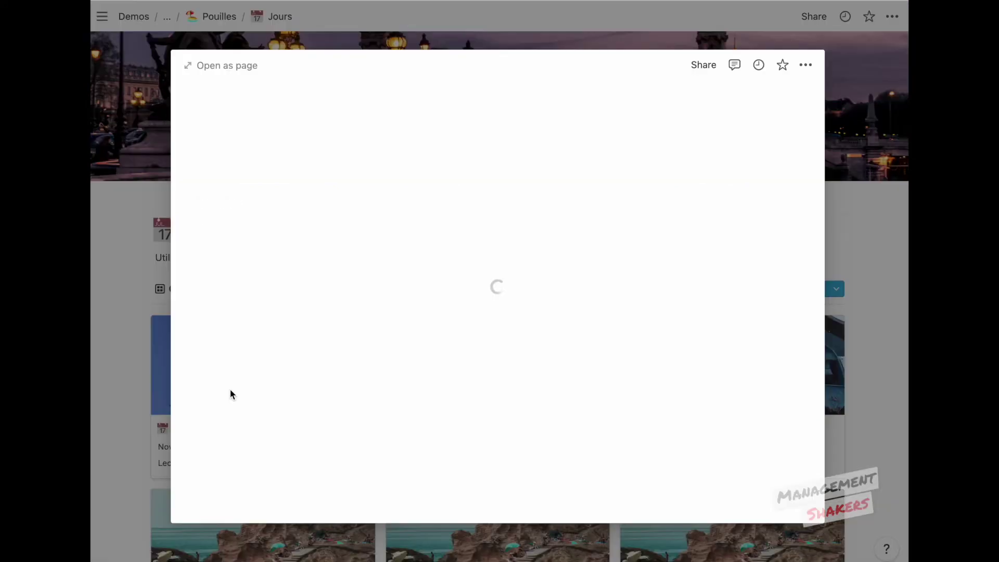
scroll(382, 380, "down", 3)
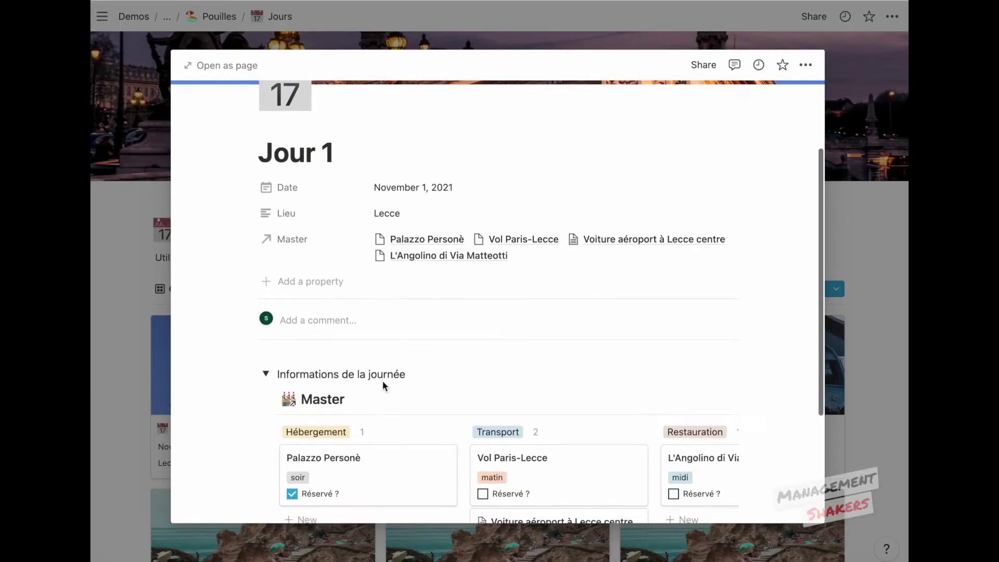
scroll(382, 386, "down", 1)
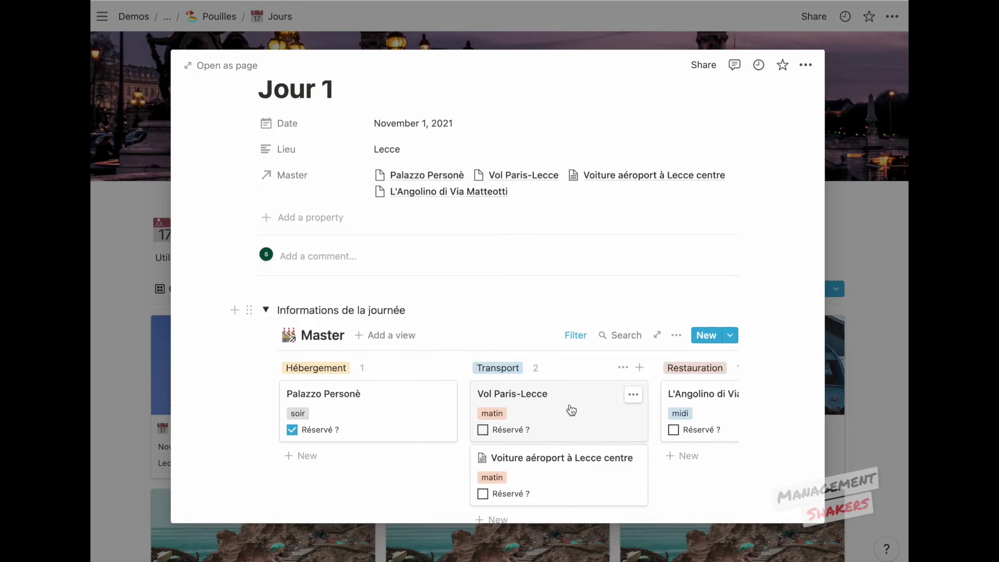
scroll(570, 411, "down", 1)
left_click(564, 445)
scroll(564, 445, "down", 10)
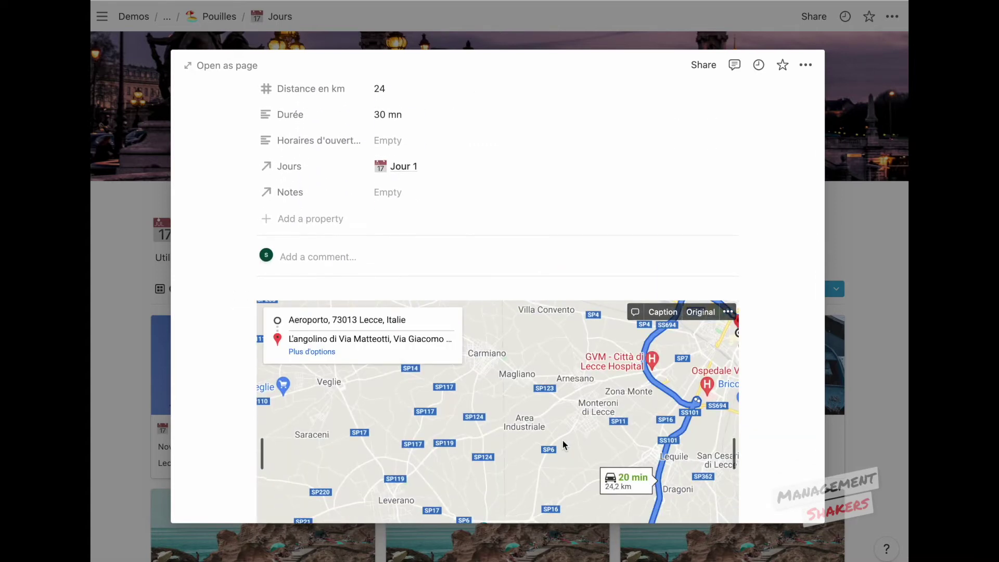
scroll(563, 440, "down", 2)
scroll(563, 440, "down", 1)
scroll(562, 440, "up", 1)
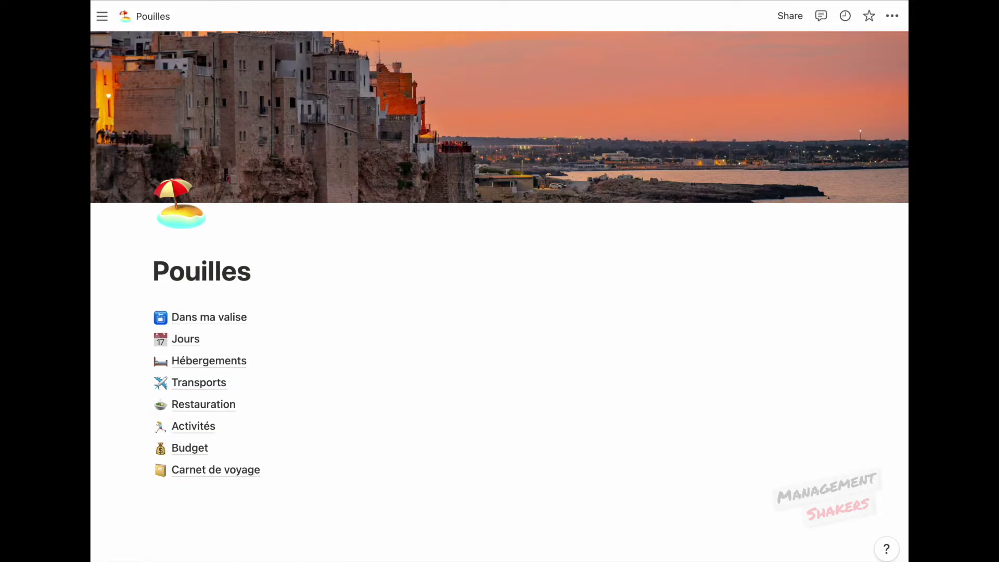
Turn the empty Jours page into a Gallery database and delete its three sample pages
left_click(203, 343)
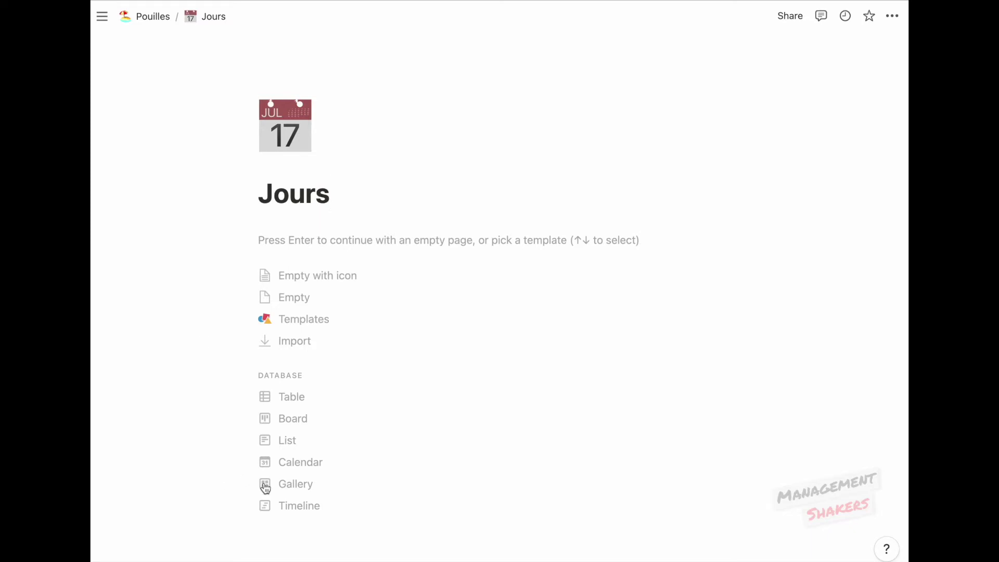
left_click(290, 488)
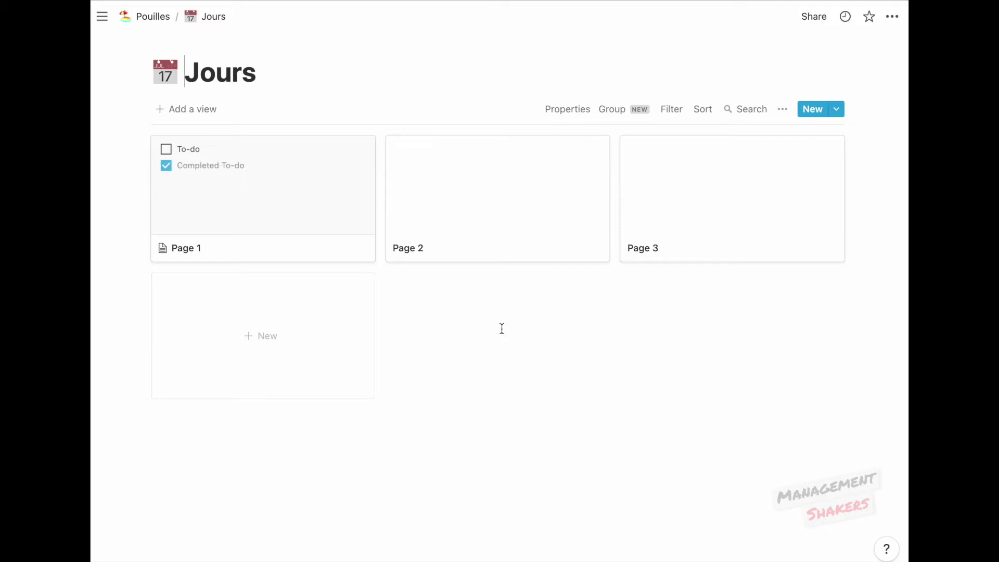
left_click_drag(715, 302, 230, 210)
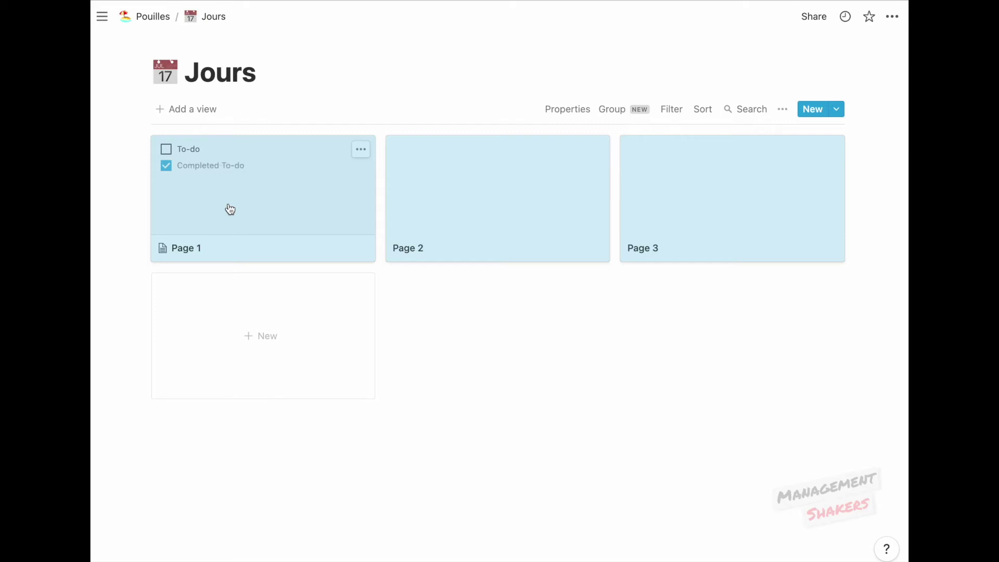
key("BackSpace")
Add a gallery page named "Jour 1" with an Unsplash cover found by searching "lecce", showing the ornate stone facade
left_click(263, 149)
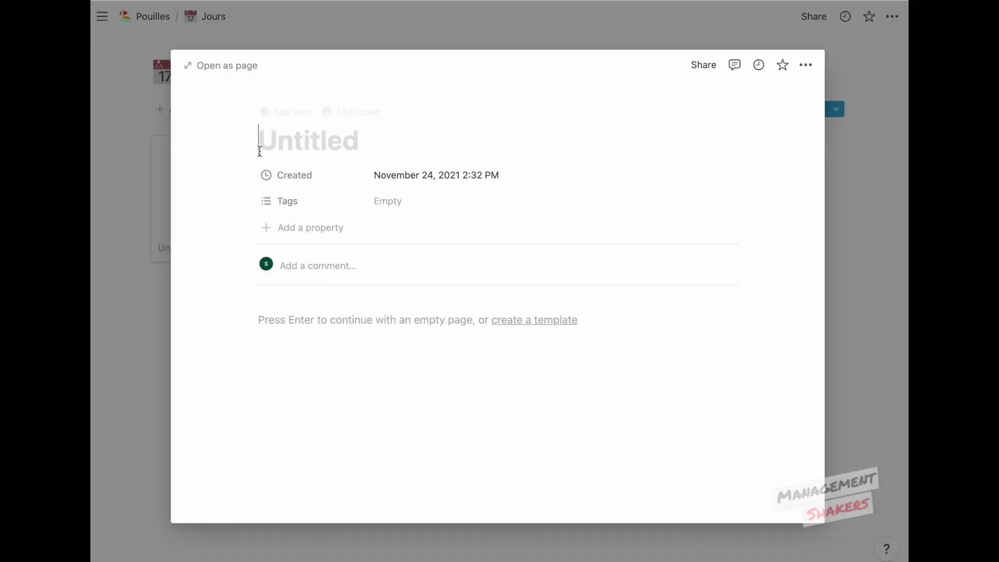
type("Jour 1")
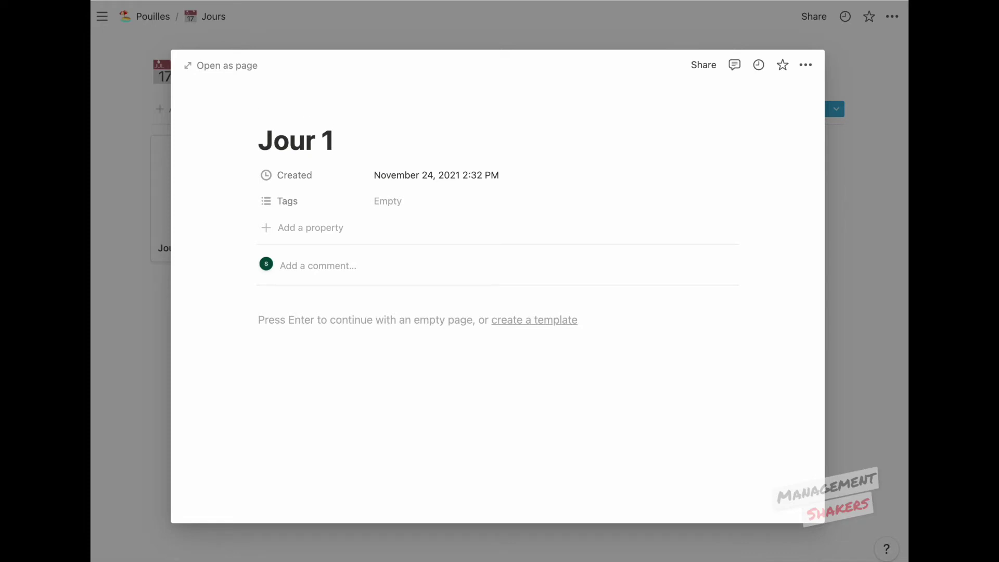
left_click(342, 114)
left_click(630, 181)
left_click(605, 206)
type("lecce")
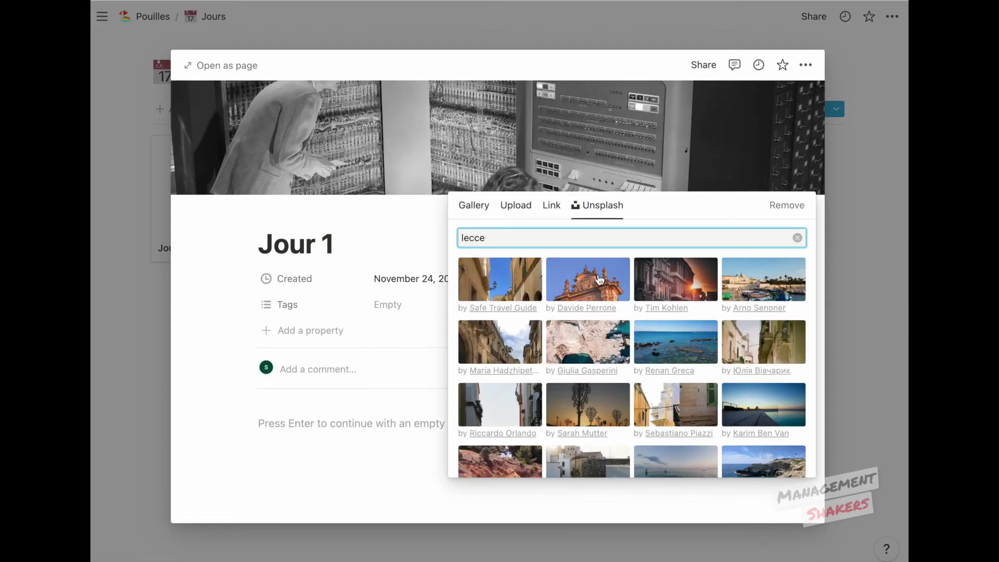
left_click(588, 279)
left_click(189, 302)
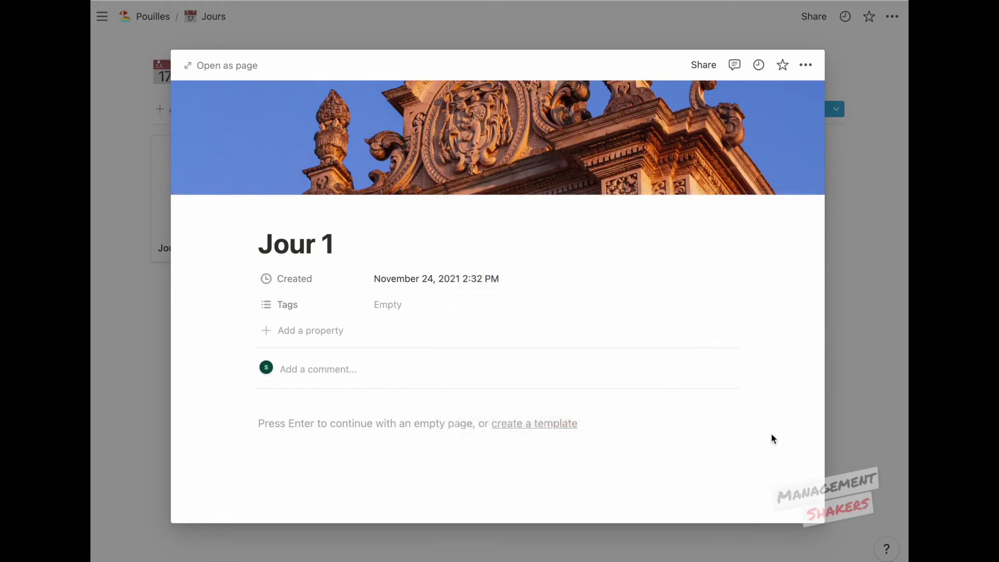
left_click(865, 415)
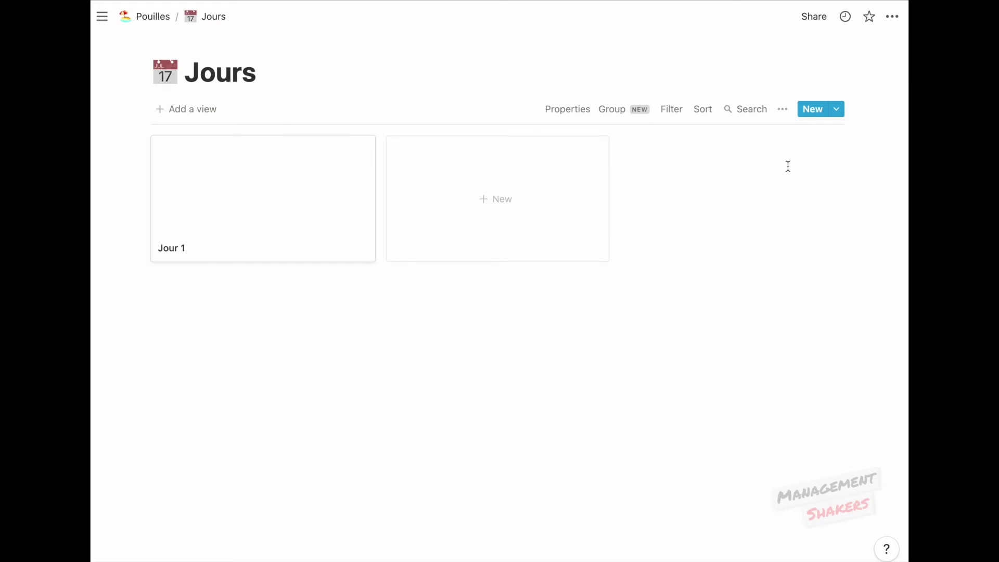
Set the gallery's card preview to Page cover and its card size to Large
left_click(783, 110)
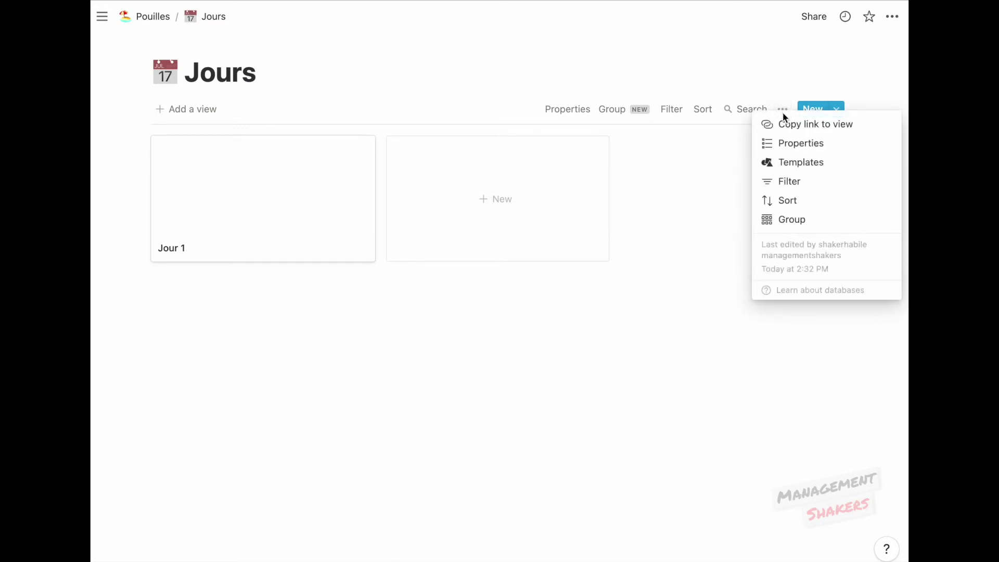
left_click(782, 144)
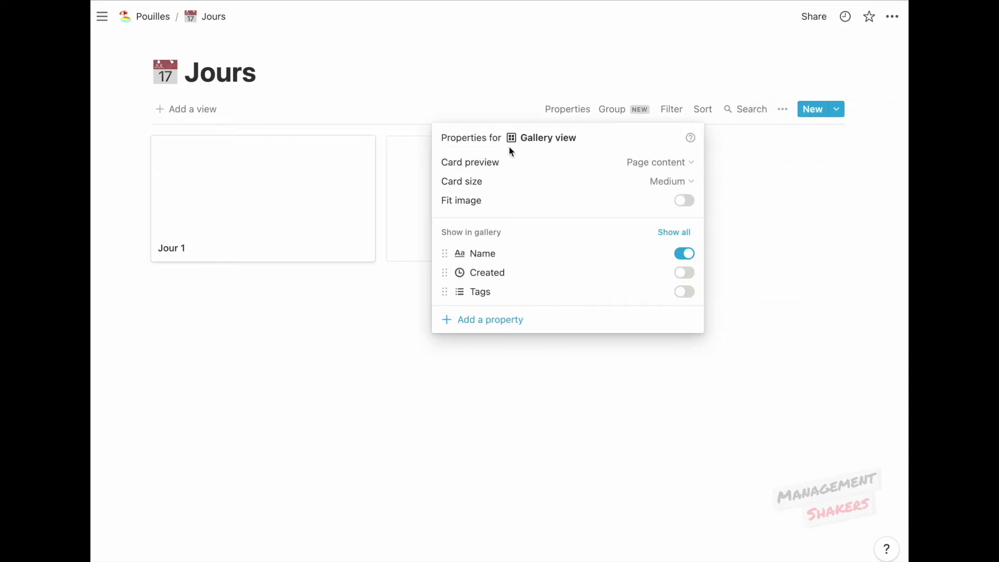
left_click(658, 163)
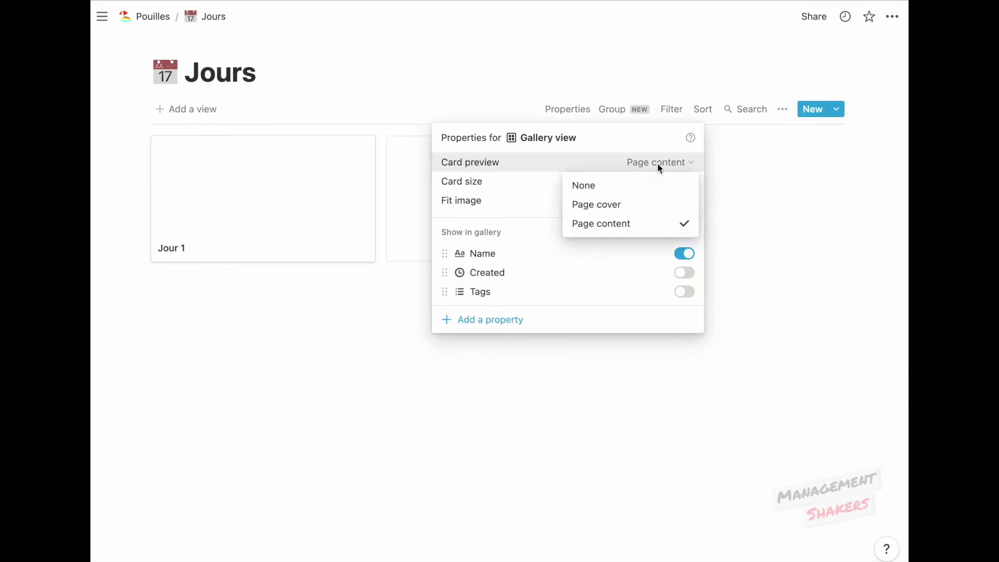
left_click(623, 205)
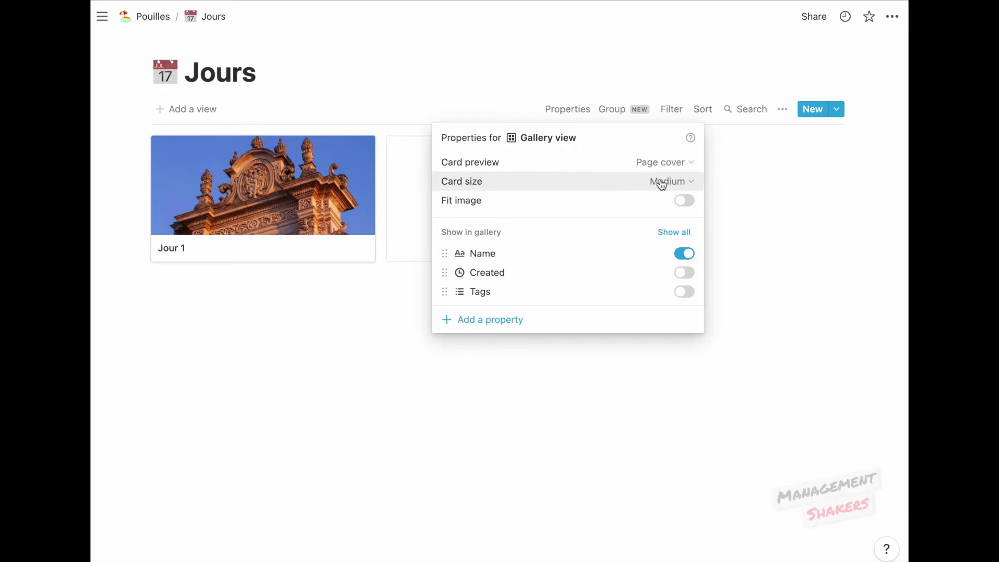
left_click(667, 182)
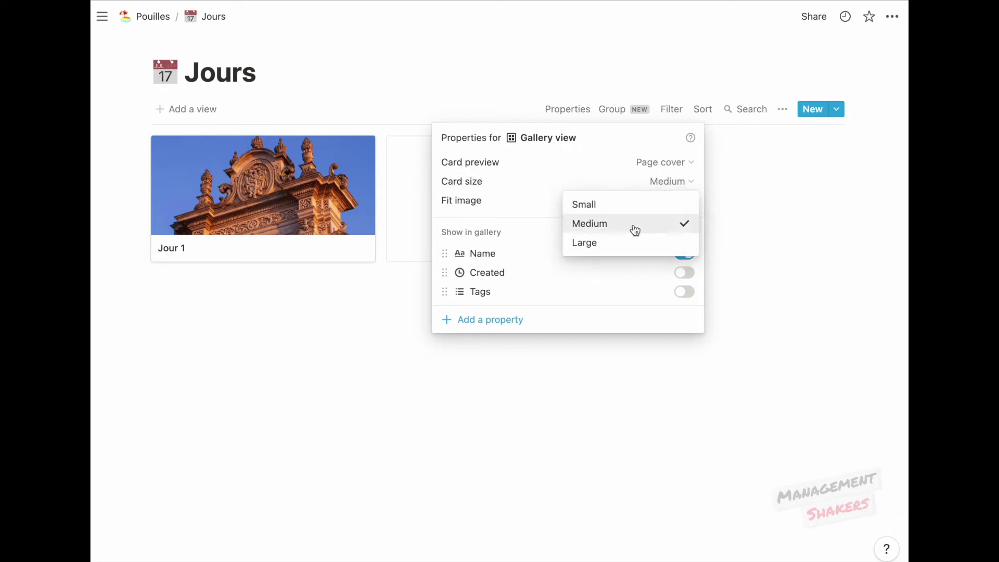
left_click(626, 244)
left_click(278, 348)
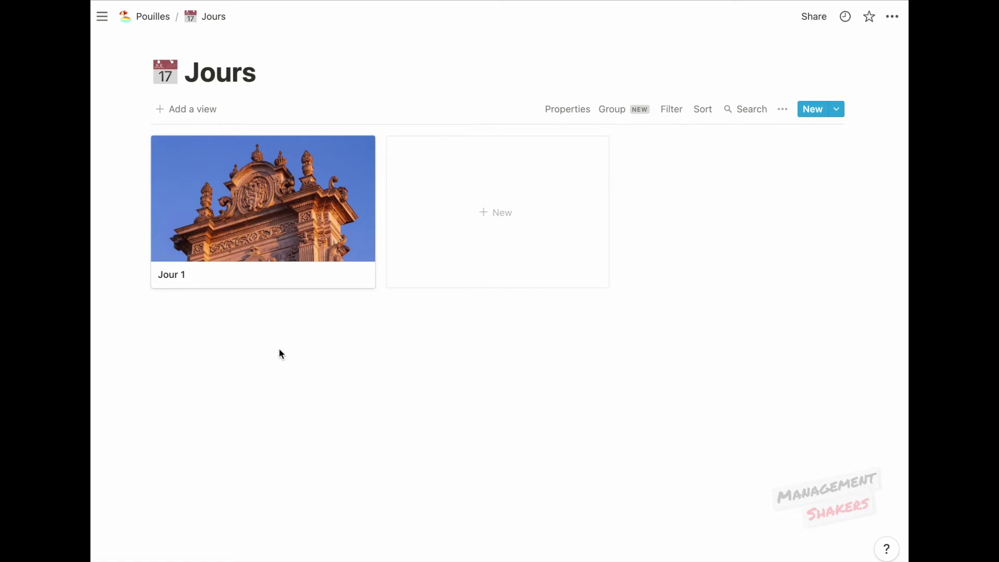
Open the Jour 1 page, rename its Tags property as "Date" and change the property type to Date
left_click(239, 260)
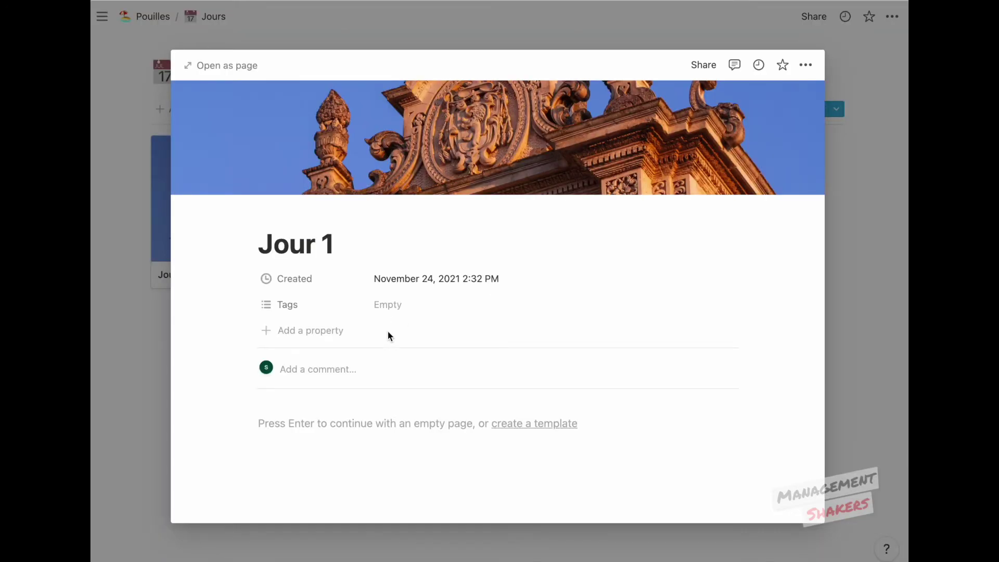
left_click(290, 308)
type("Date")
mouse_move(307, 381)
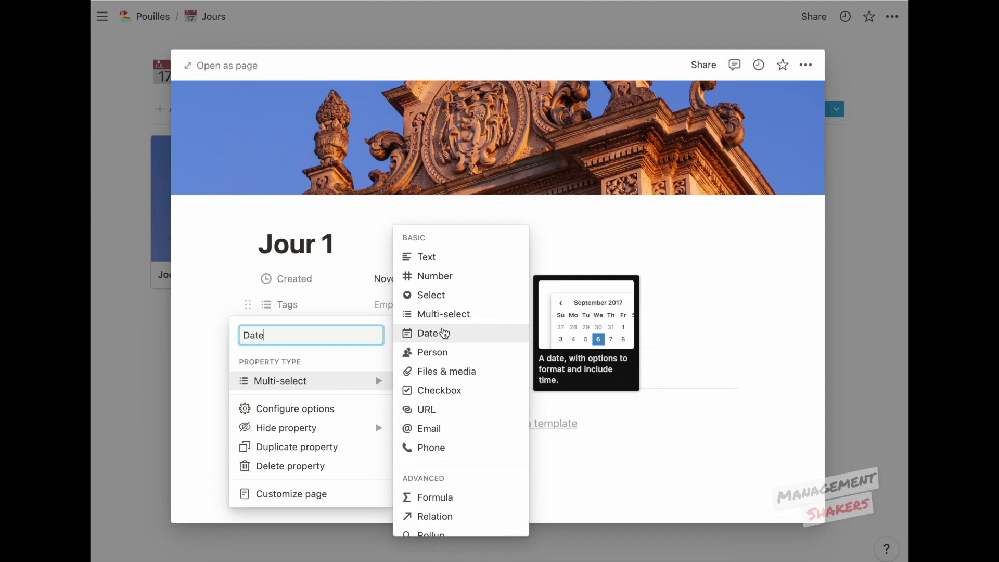
left_click(444, 333)
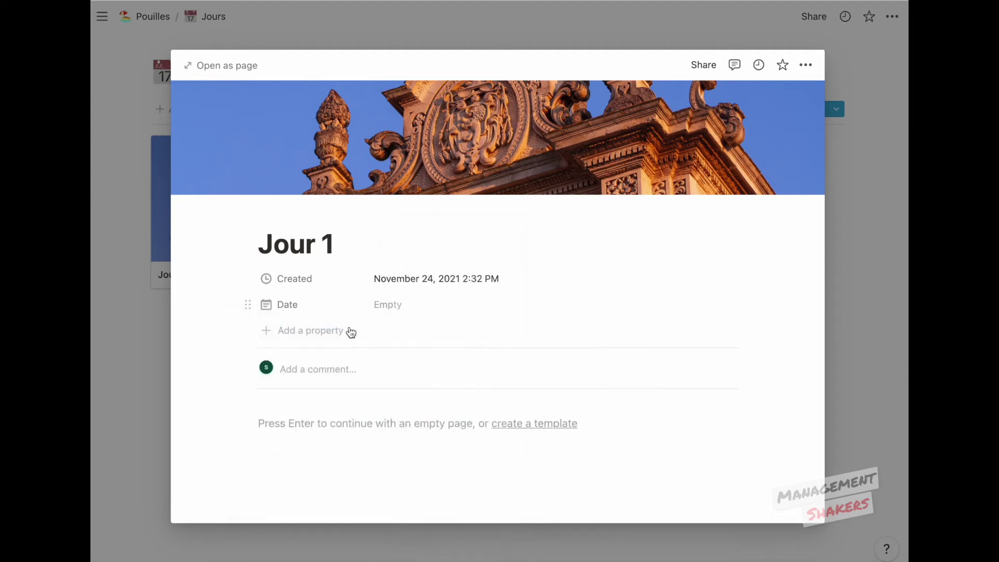
Add a Text property named "Lieu" to Jour 1 and return to the gallery
left_click(303, 330)
type("Lieu")
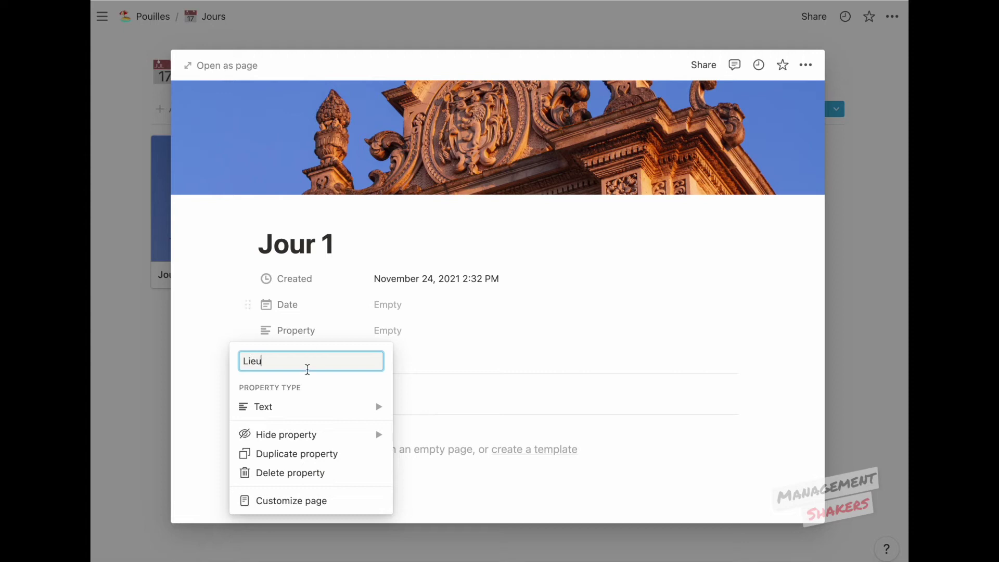
left_click(144, 388)
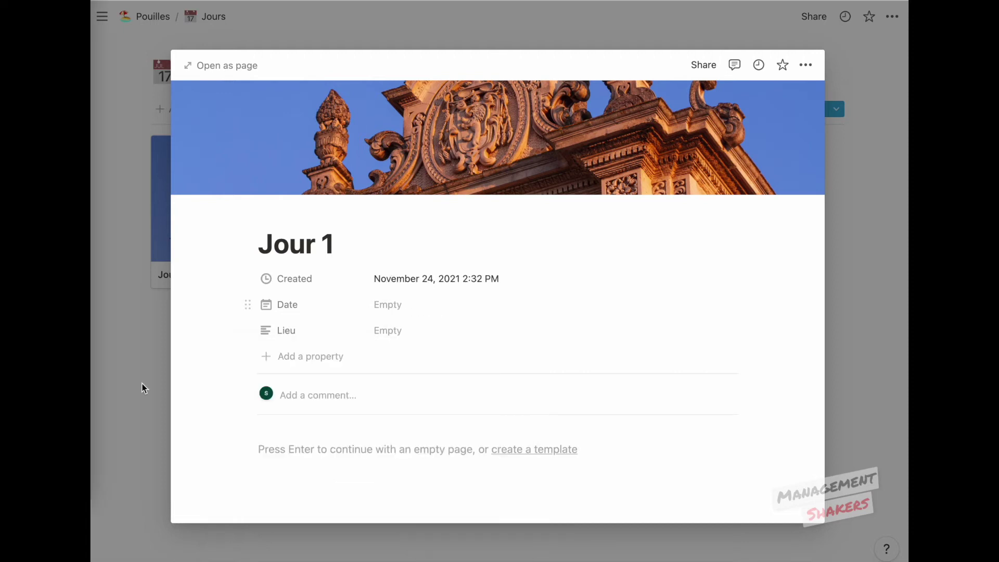
left_click(143, 386)
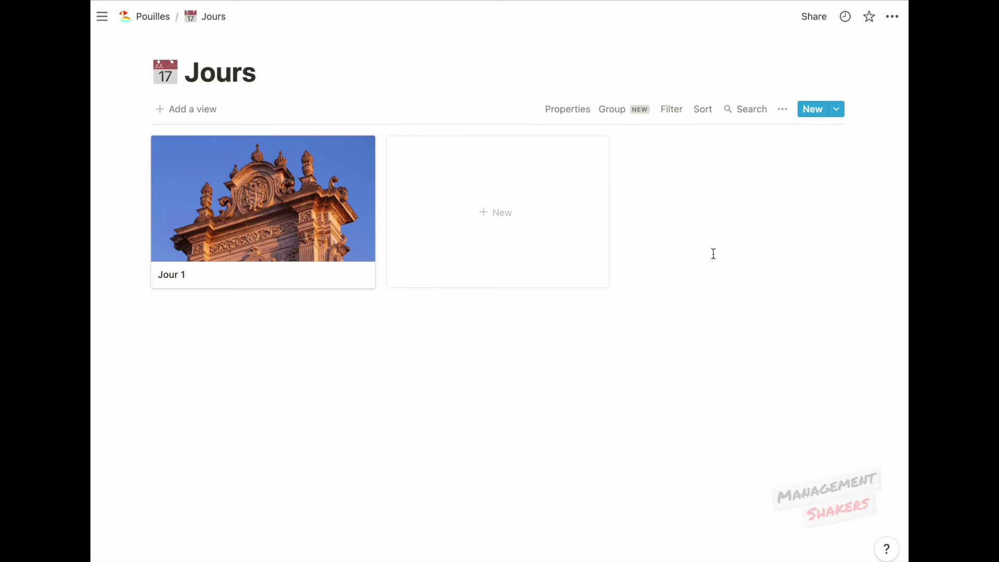
Show the Date and Lieu properties on the gallery cards
left_click(783, 110)
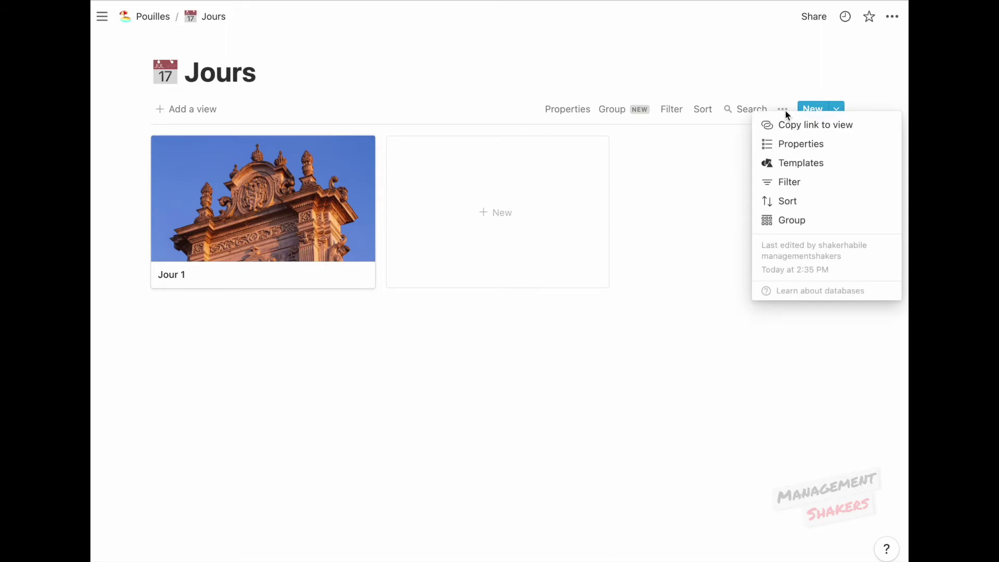
left_click(784, 144)
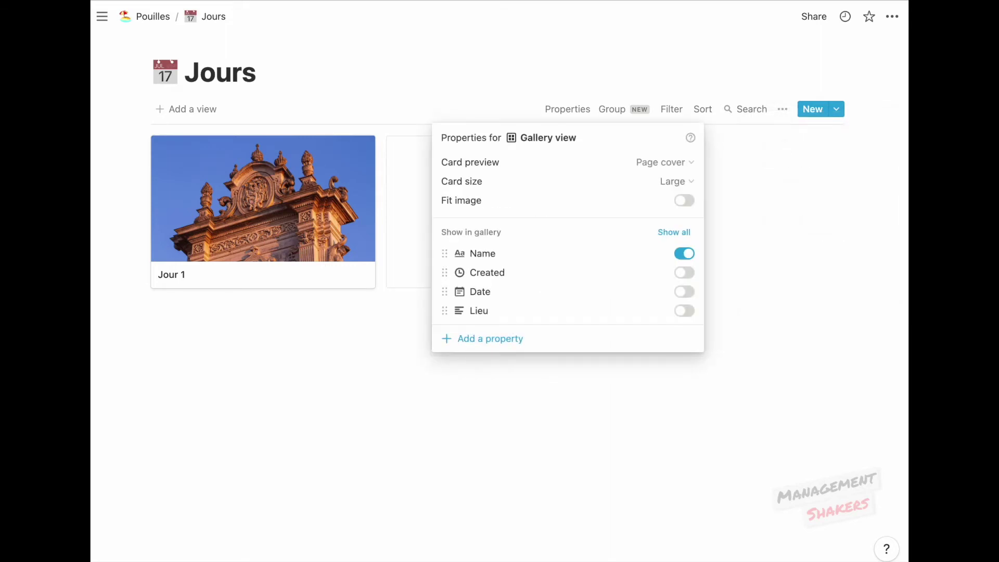
left_click(685, 291)
left_click(686, 312)
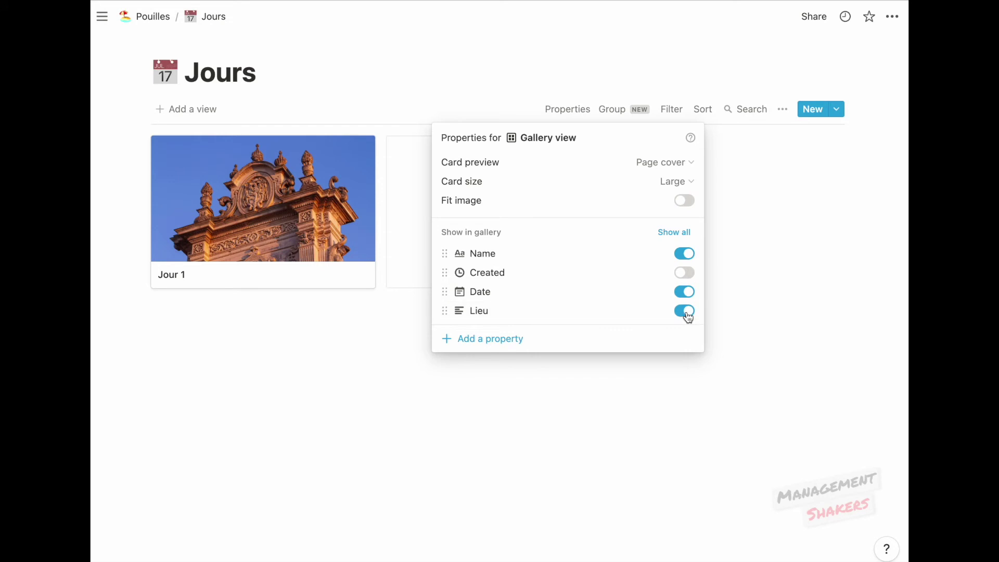
left_click(796, 329)
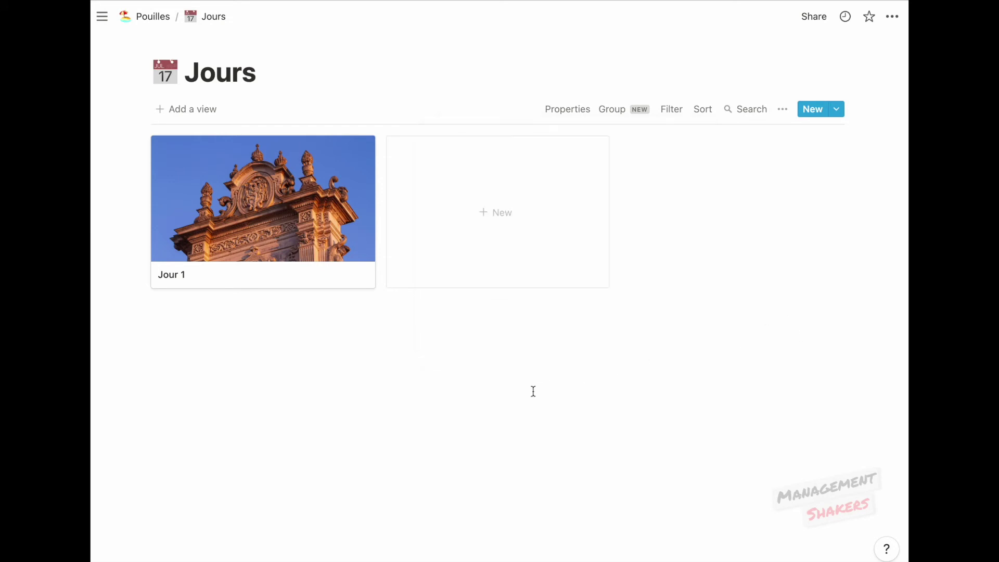
Fill in Jour 1 with the date November 1, 2021 and the Lieu "Lecce", and close the page
left_click(354, 271)
left_click(393, 307)
left_click(392, 288)
left_click(390, 339)
left_click(390, 332)
type("Lecce")
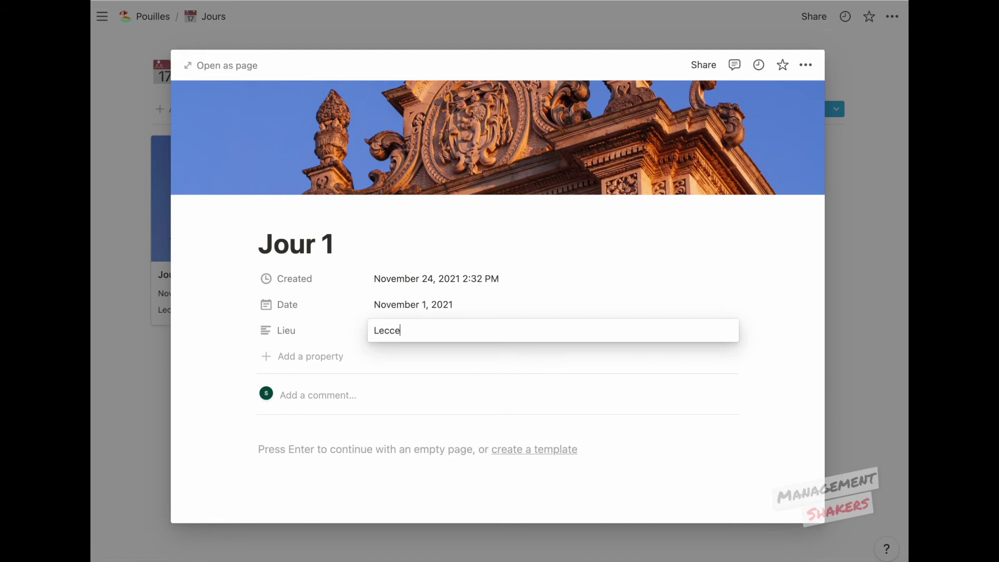
key("Escape")
key("Escape")
Add a gallery page named "Jour 2" with the date November 2, 2021 and the Lieu "Gallipoli"
left_click(430, 292)
type("Jour 2")
left_click(396, 202)
left_click(416, 286)
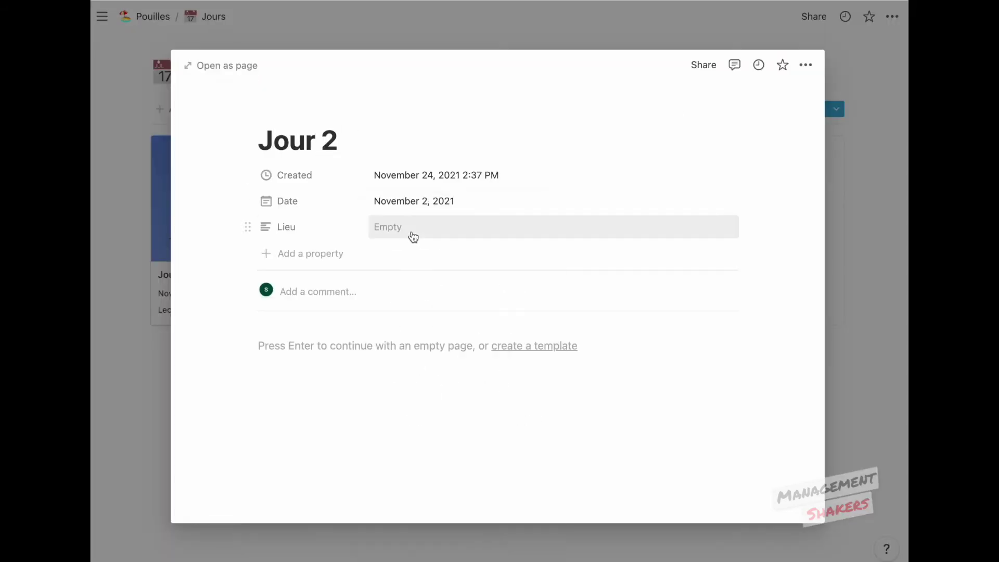
left_click(410, 229)
type("Gallipoli")
key("Escape")
Give Jour 2 a cover found by searching "gallipoli", showing the moored blue and white boats, and close the page
left_click(357, 112)
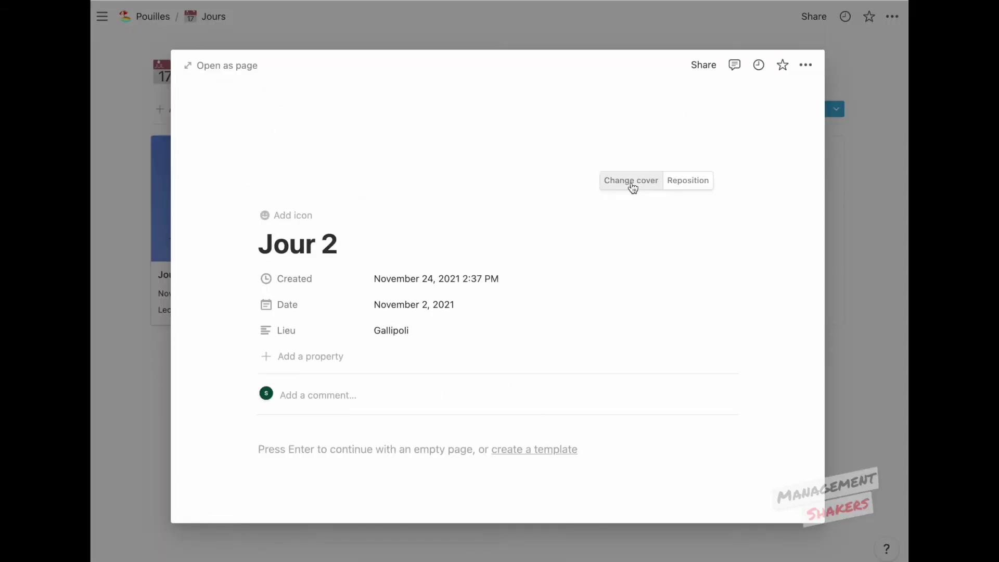
left_click(630, 179)
left_click(600, 205)
type("gallipoli")
left_click(588, 278)
left_click(885, 420)
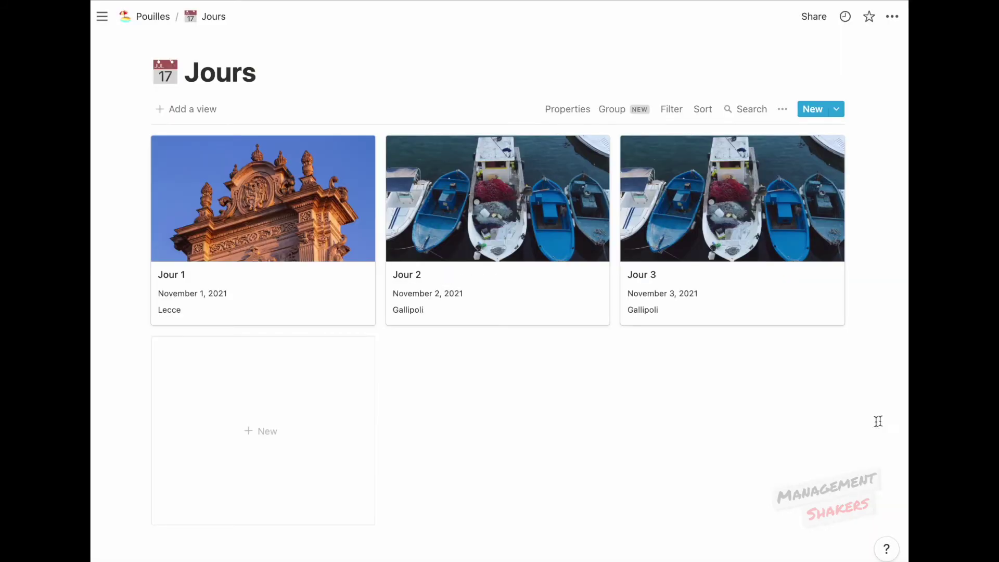
Add a Calendar view named "Calendrier" to the Jours database and briefly open the Jour 3 entry from it
mouse_move(93, 234)
left_click(201, 110)
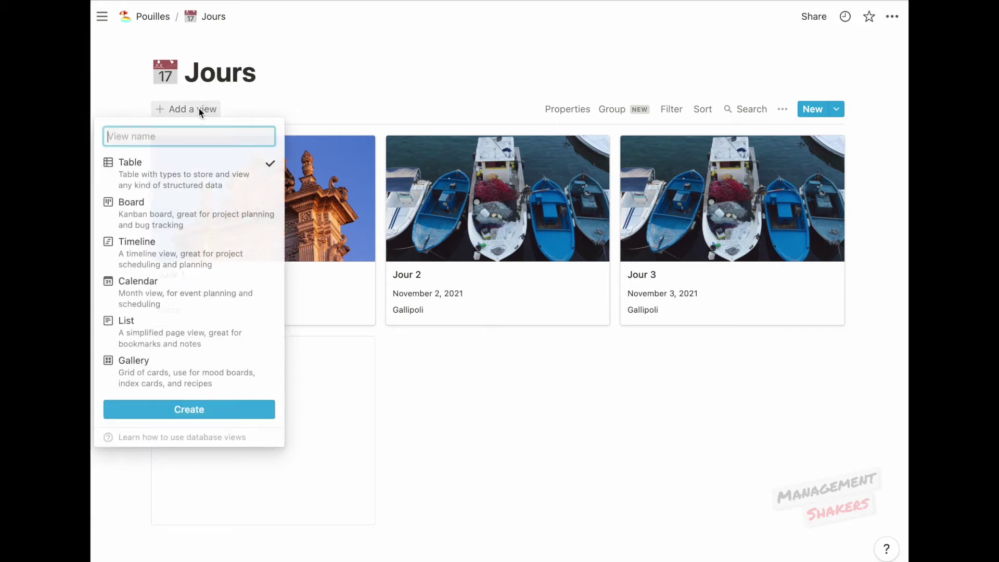
left_click(184, 285)
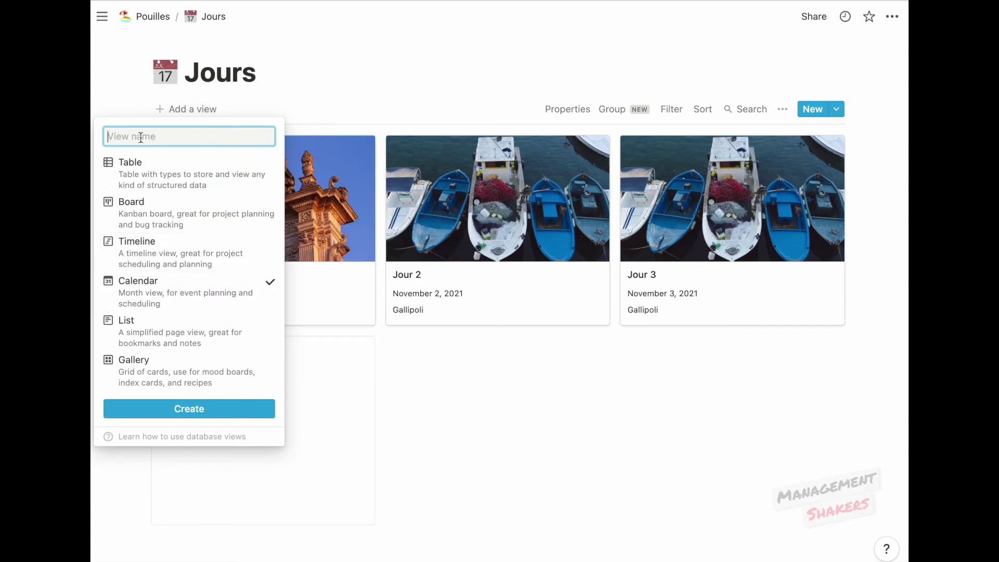
type("Cal")
left_click(163, 410)
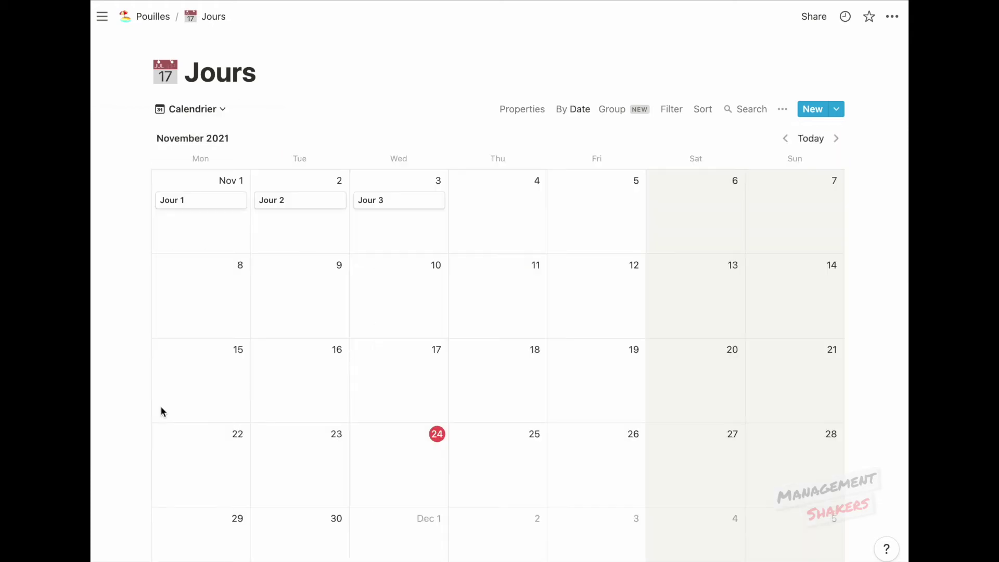
left_click(370, 202)
left_click(140, 291)
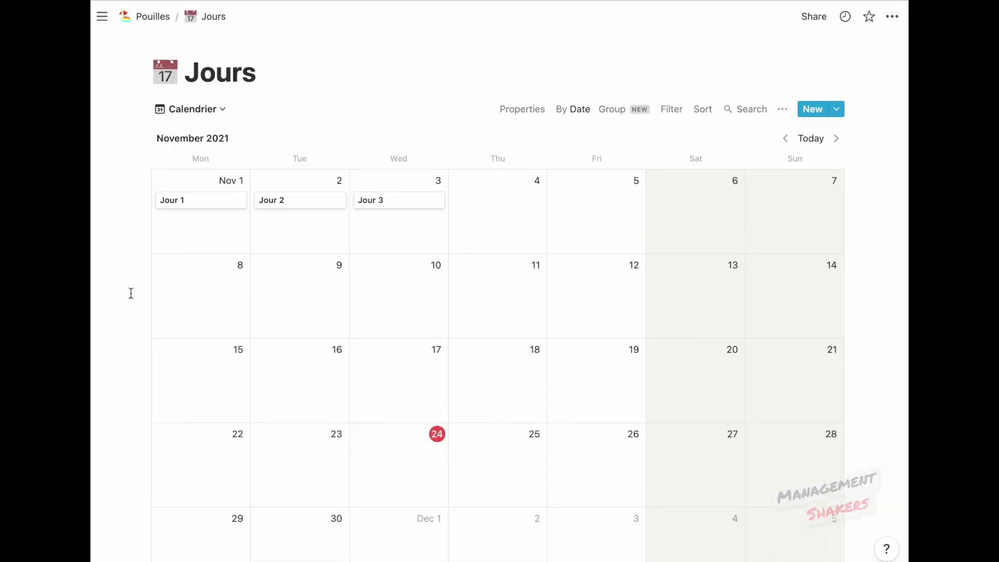
Add a Board view named "Jours groupés par lieu" to the Jours database
left_click(212, 112)
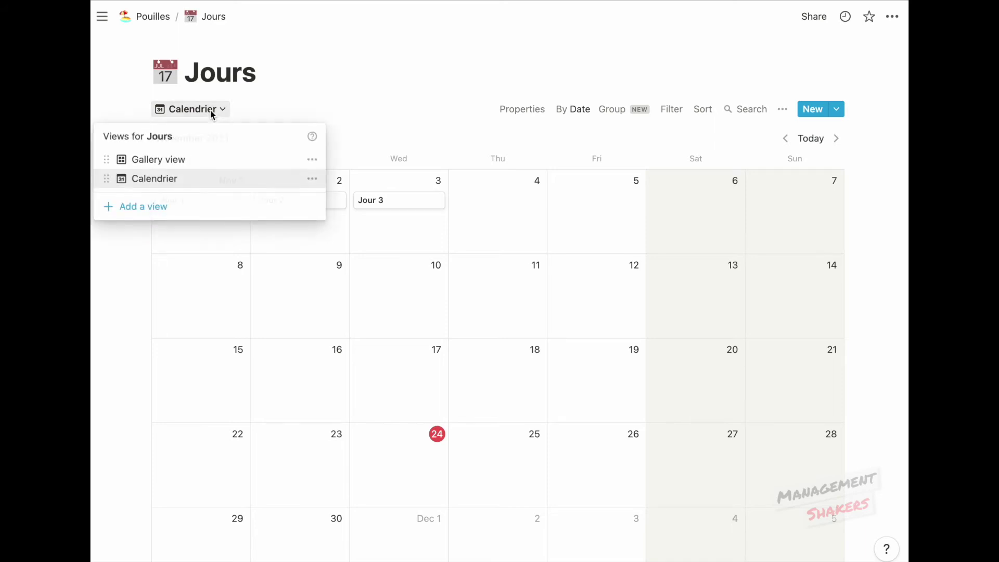
left_click(176, 212)
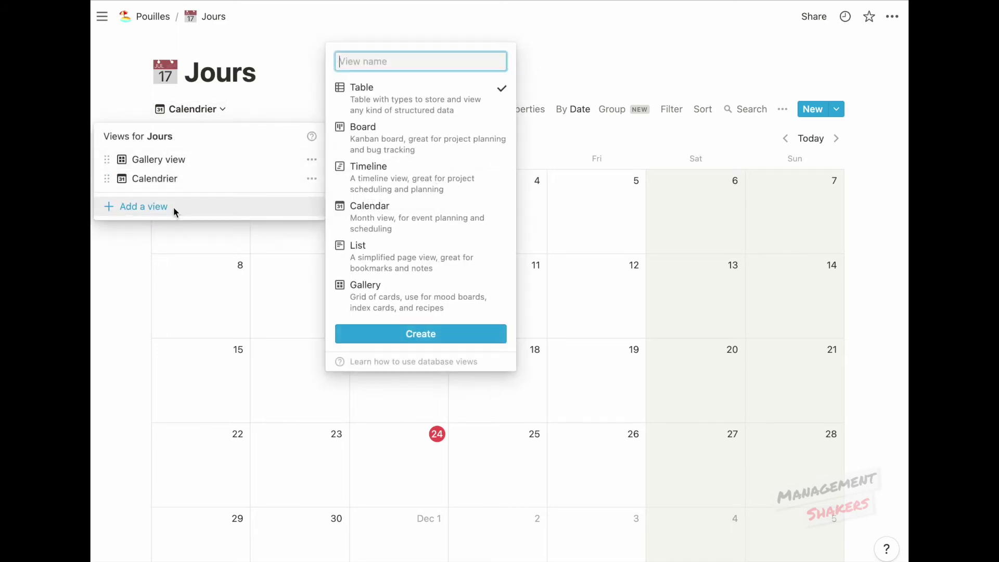
left_click(429, 148)
type("Jours groupés par lieu")
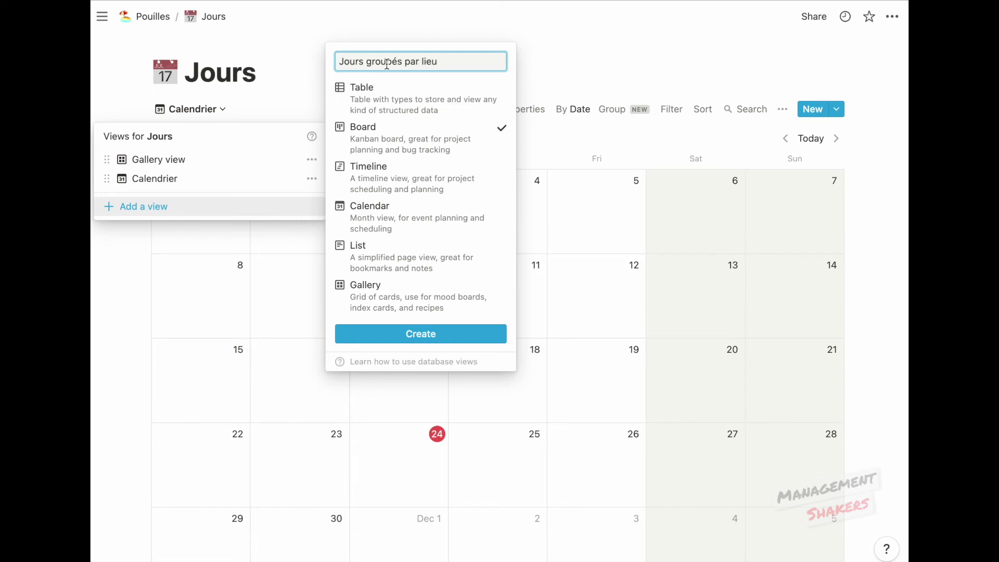
left_click(446, 333)
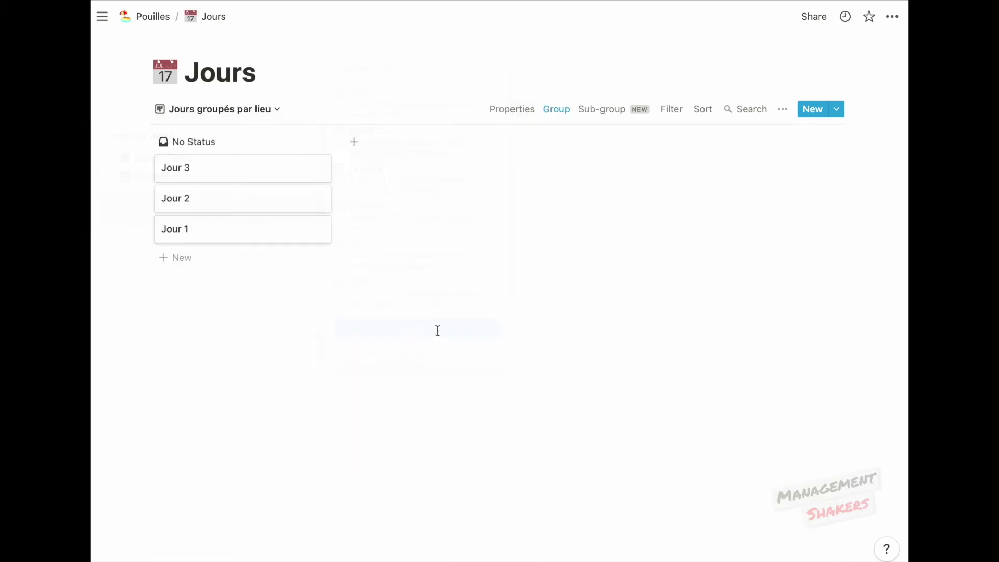
Group the board by the Lieu property using the Exact option
left_click(781, 111)
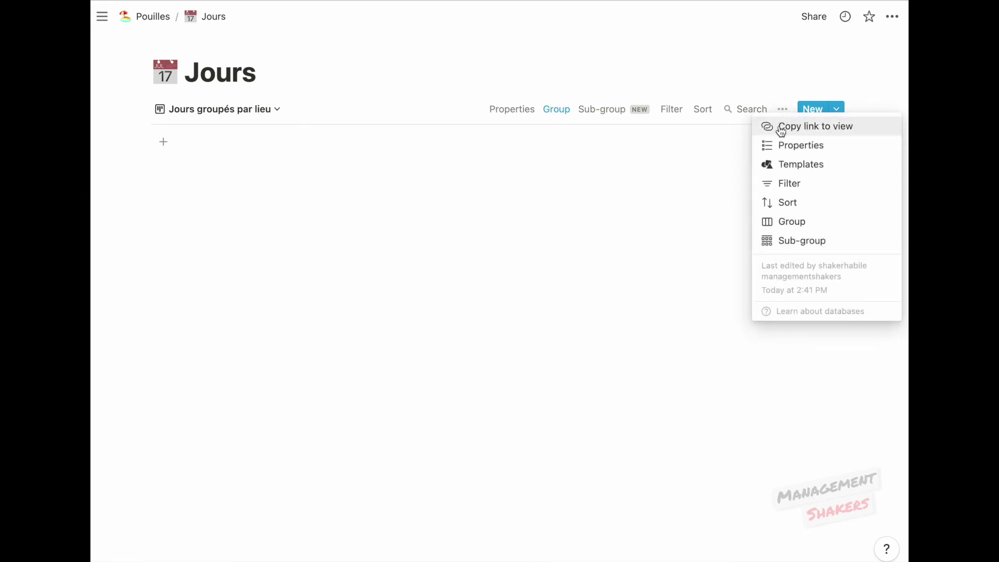
left_click(791, 220)
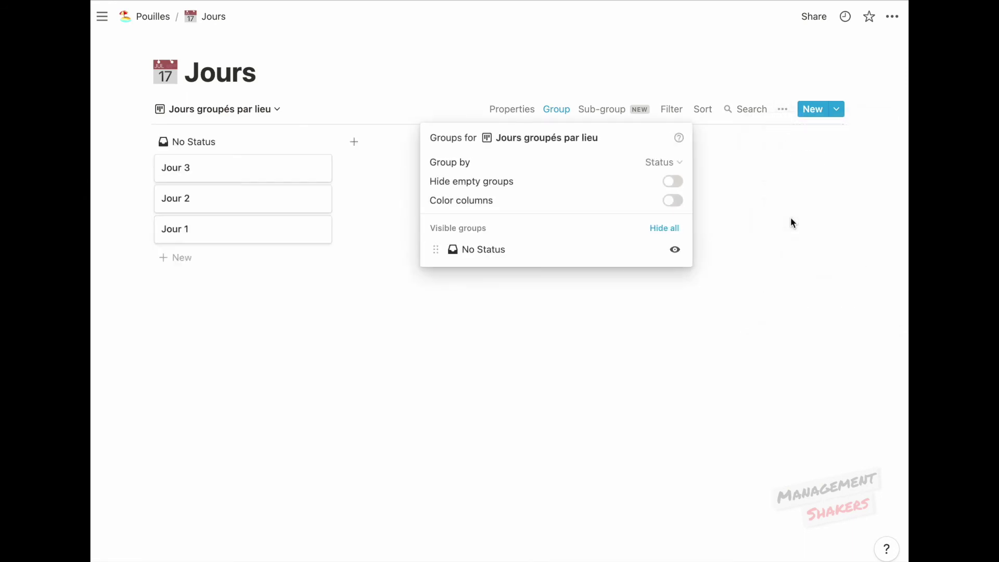
left_click(668, 163)
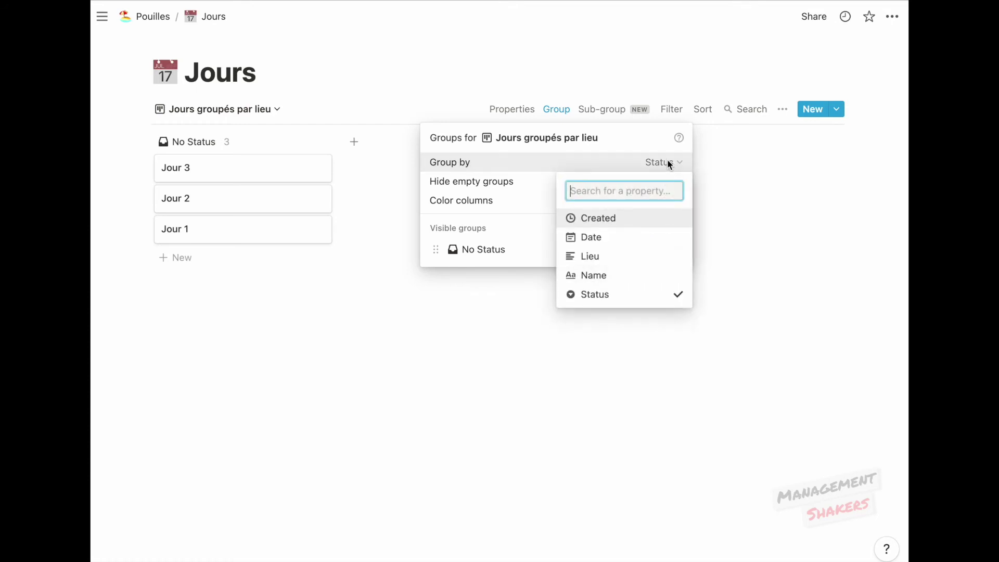
left_click(611, 257)
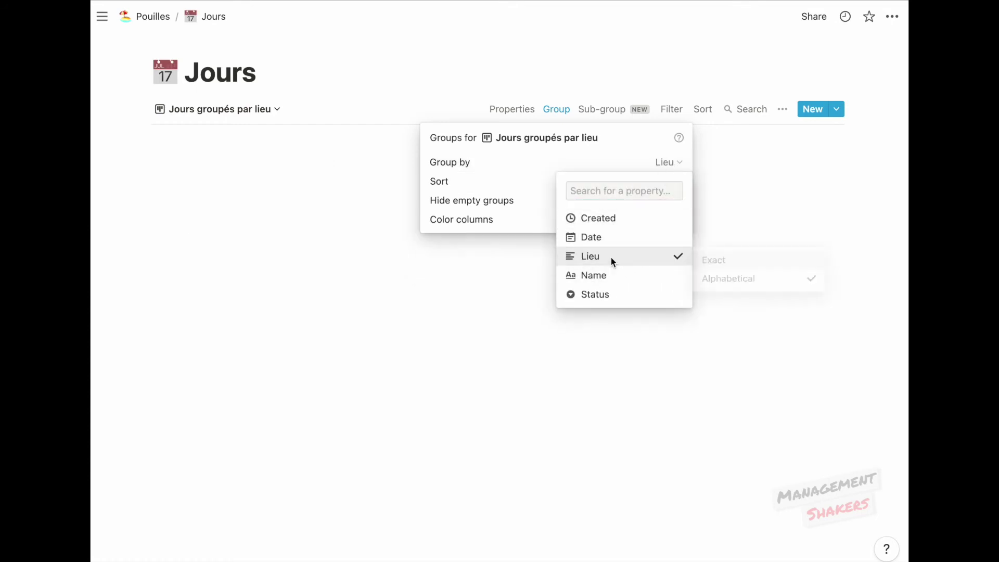
left_click(758, 265)
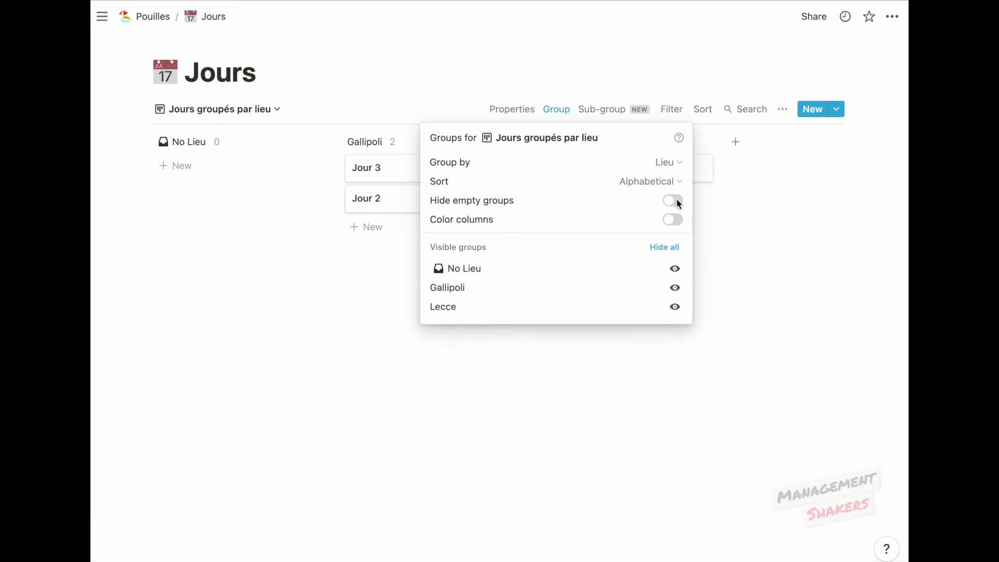
Hide the board's empty groups, then hide the Lecce group and show it again
left_click(677, 202)
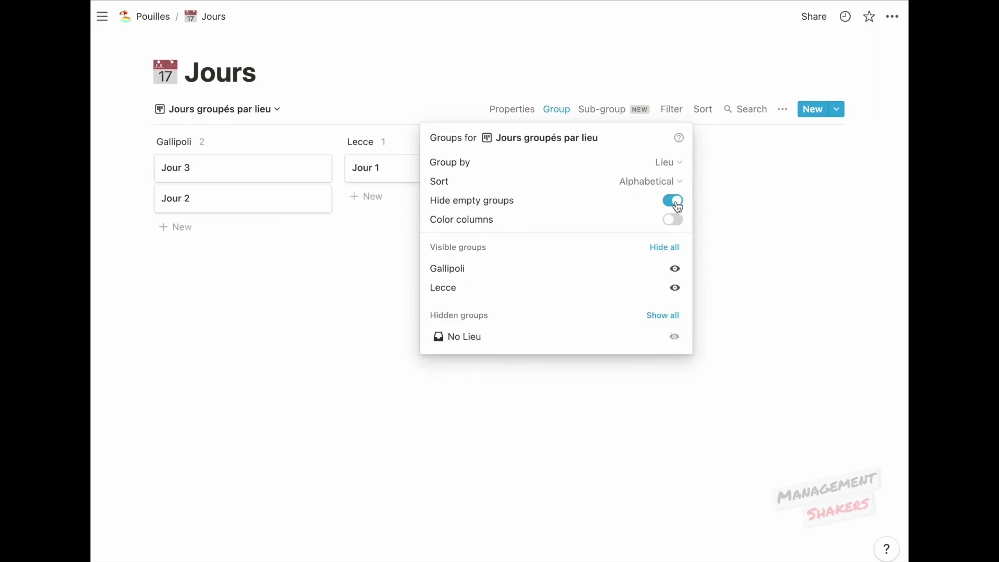
left_click(674, 287)
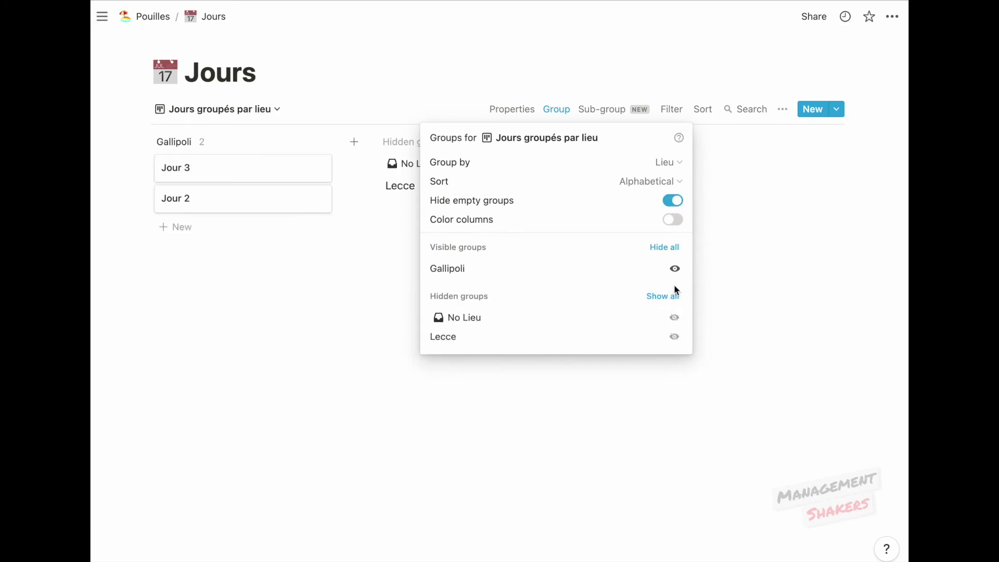
left_click(675, 337)
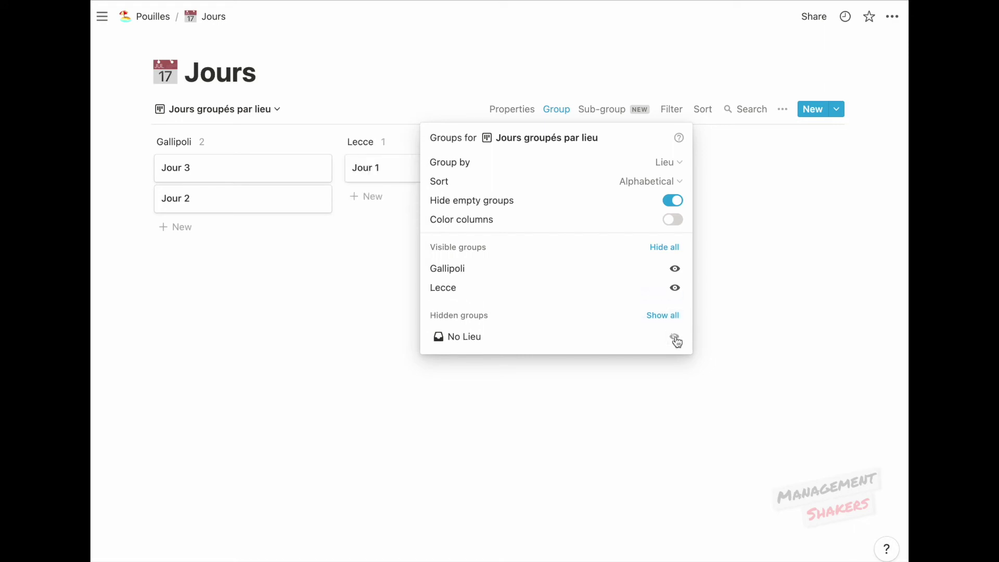
left_click(745, 340)
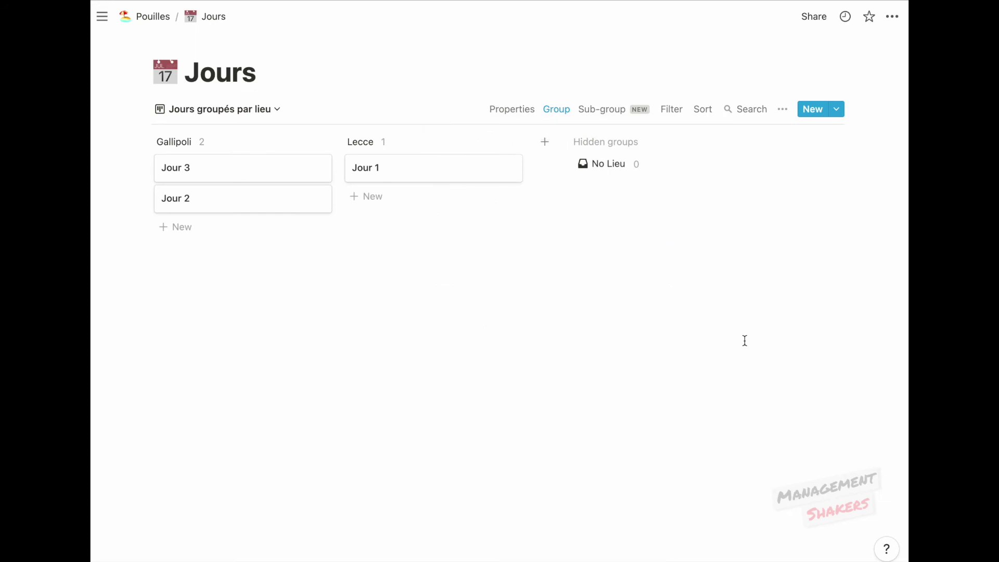
Add a Timeline view named "Planning" to the Jours database and set its time scale to Hours
left_click(252, 109)
left_click(238, 231)
left_click(400, 206)
type("Planning")
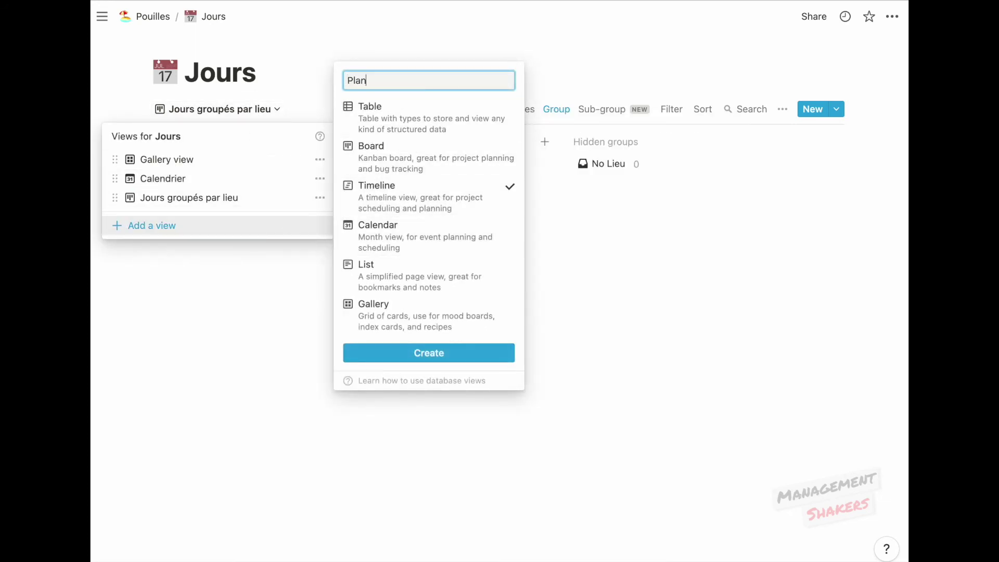
left_click(442, 352)
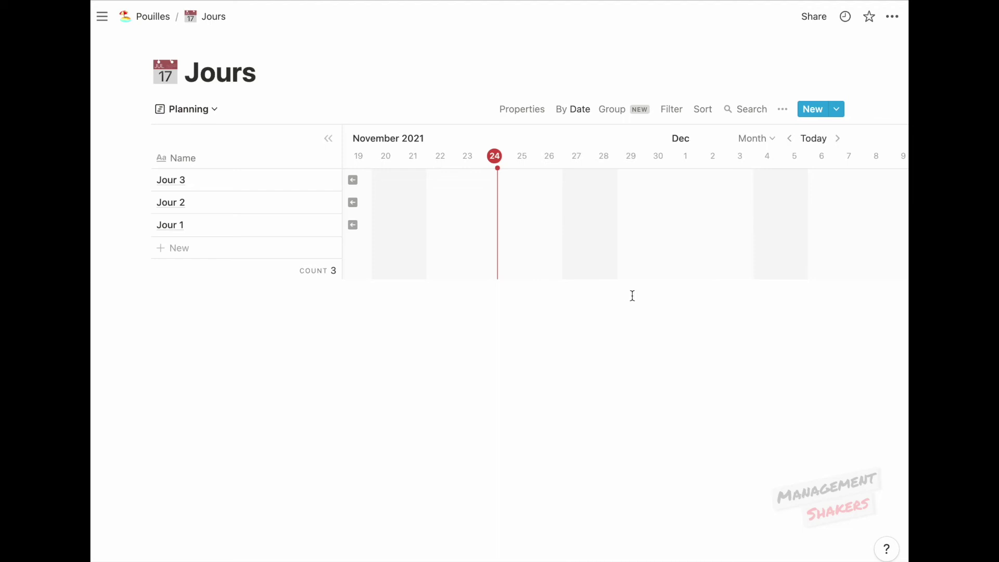
left_click(754, 139)
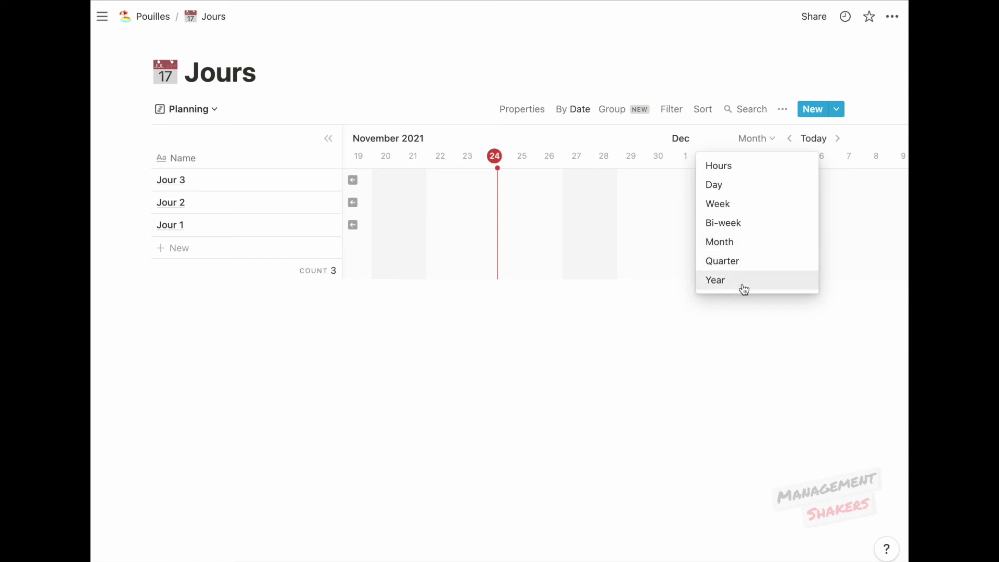
left_click(718, 166)
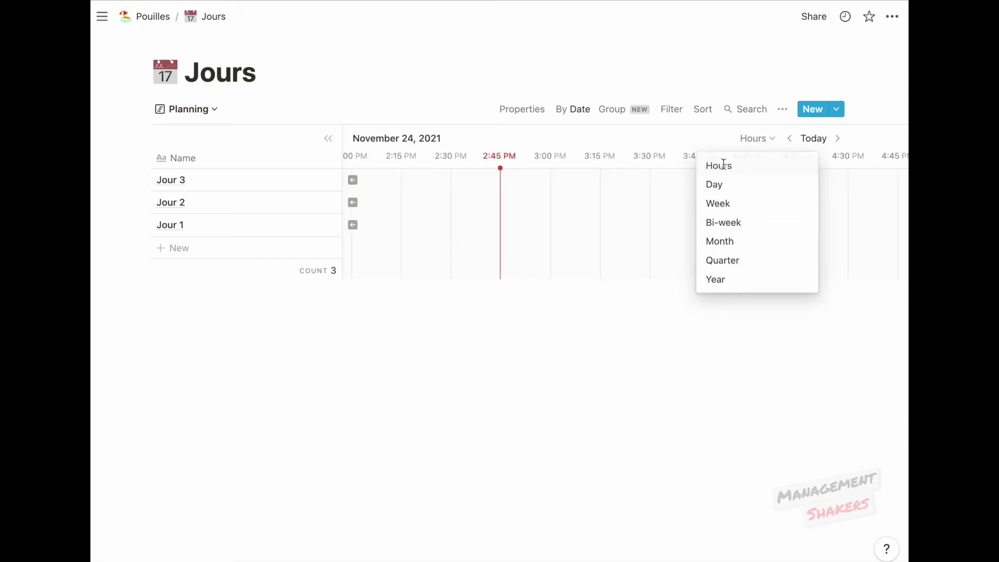
Add a List view named "Liste des jours" to the Jours database
left_click(820, 140)
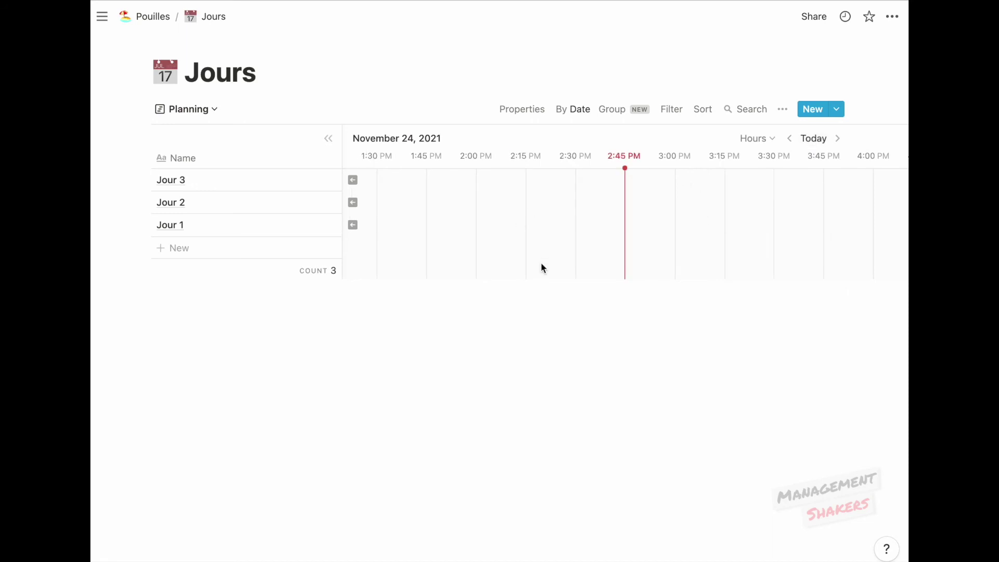
left_click(186, 110)
left_click(194, 243)
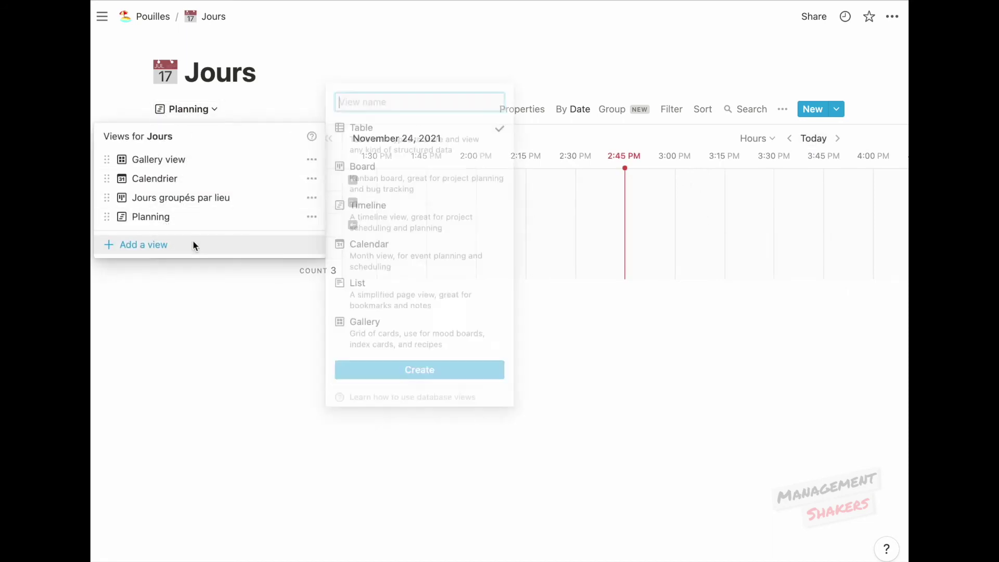
left_click(375, 288)
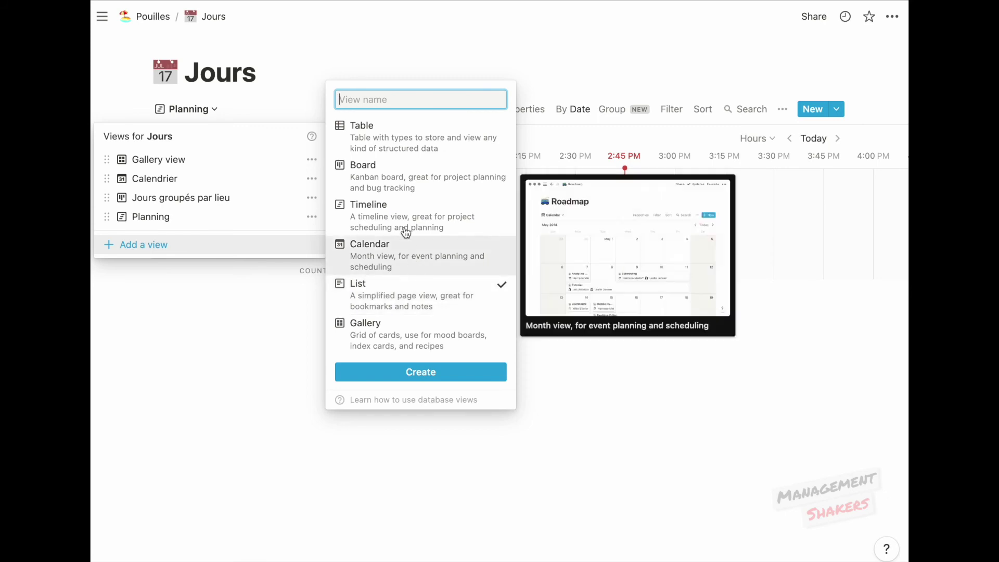
type("Liste des jours")
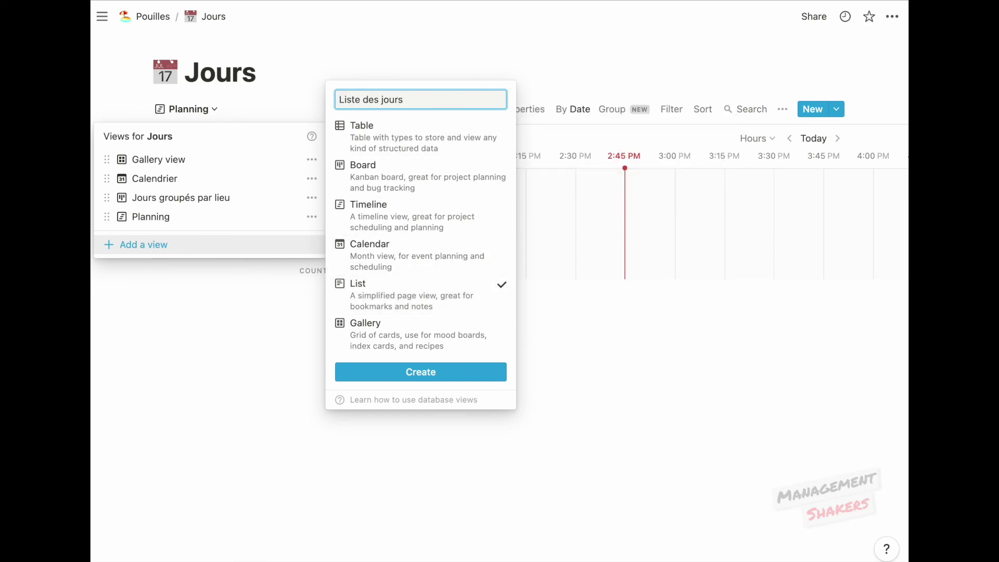
left_click(423, 372)
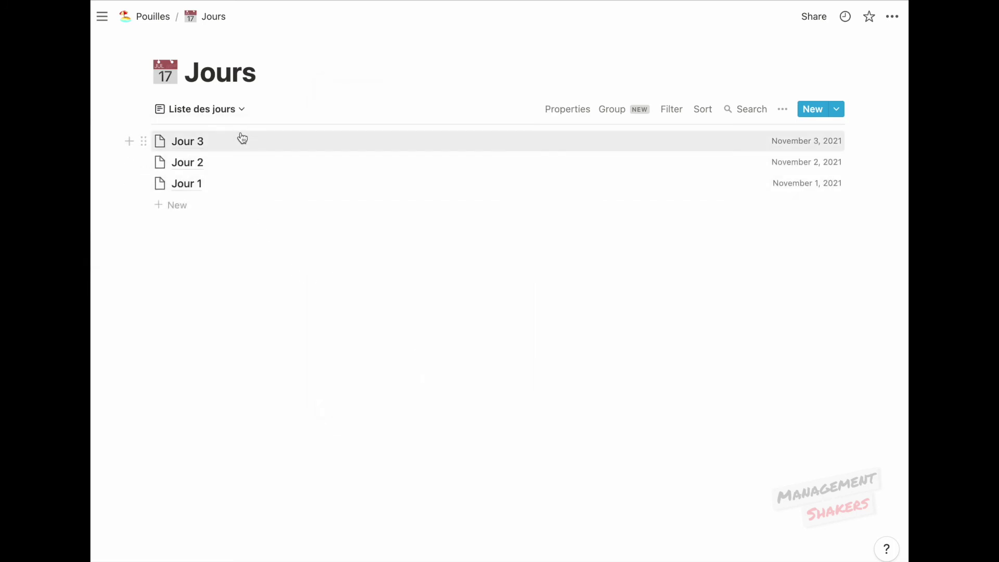
Show the Lieu property for the day pages in the "Liste des jours" view
left_click(783, 110)
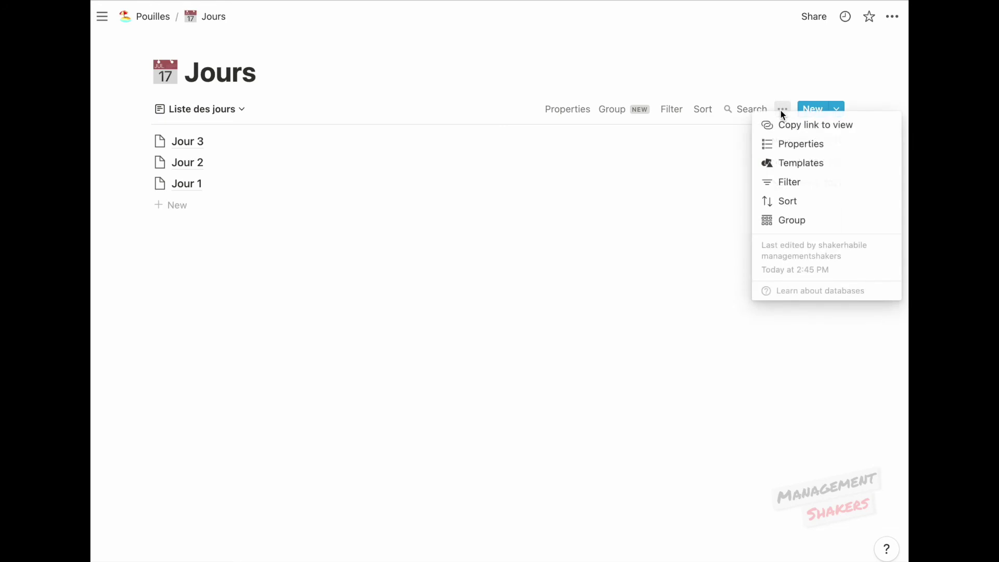
left_click(782, 150)
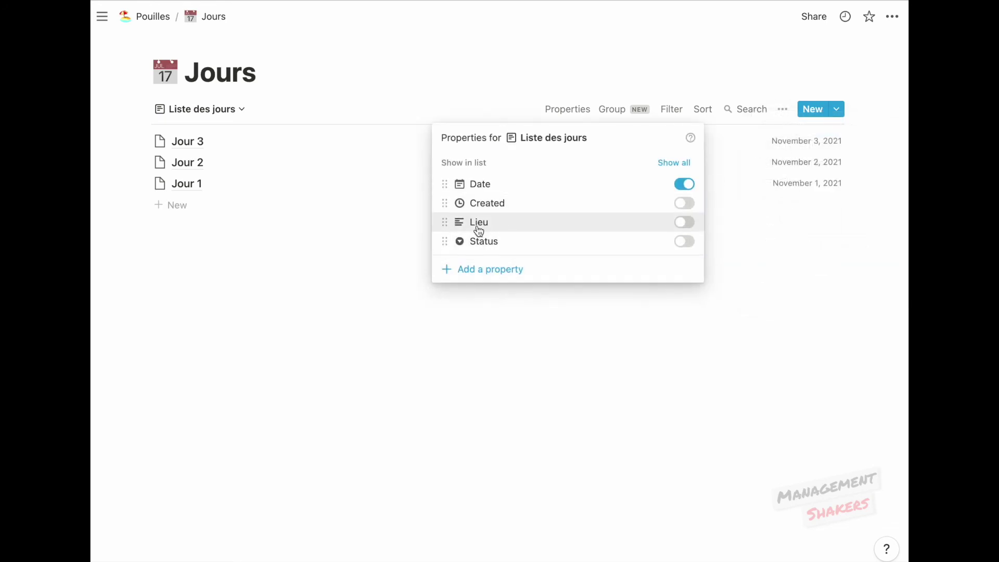
left_click(688, 223)
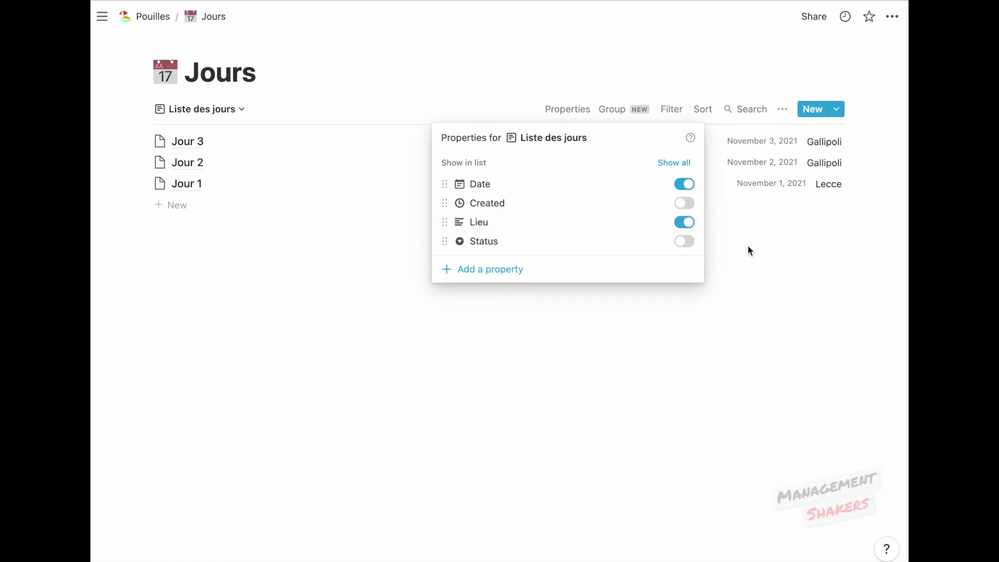
left_click(755, 262)
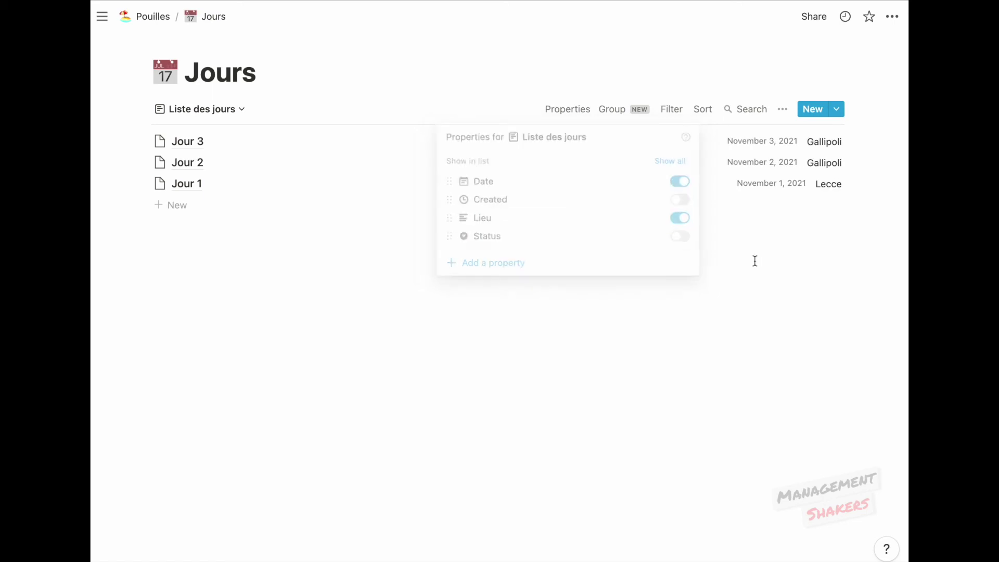
Switch the Jours database to the Calendrier view and then to the "Jours groupés par lieu" board
left_click(232, 112)
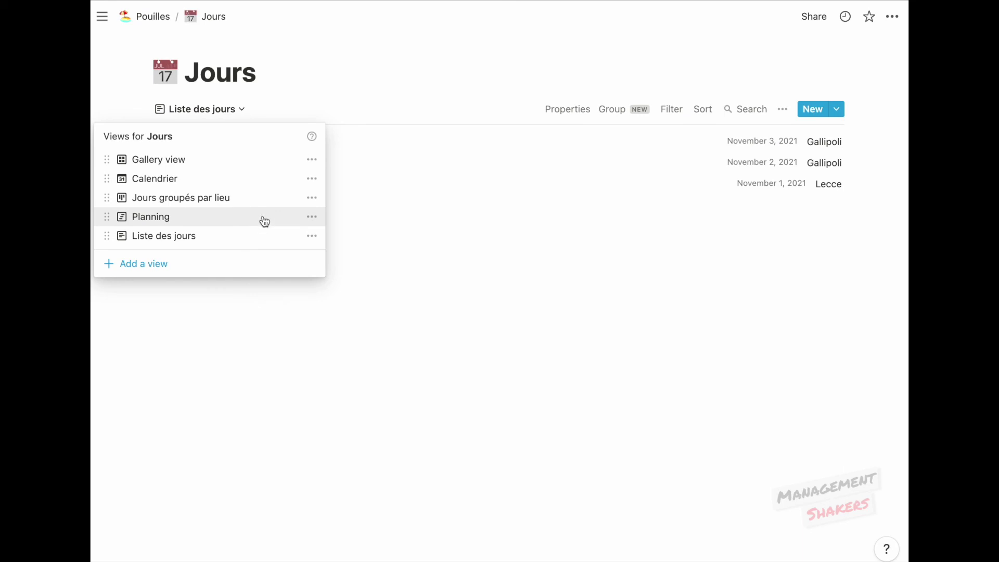
left_click(234, 183)
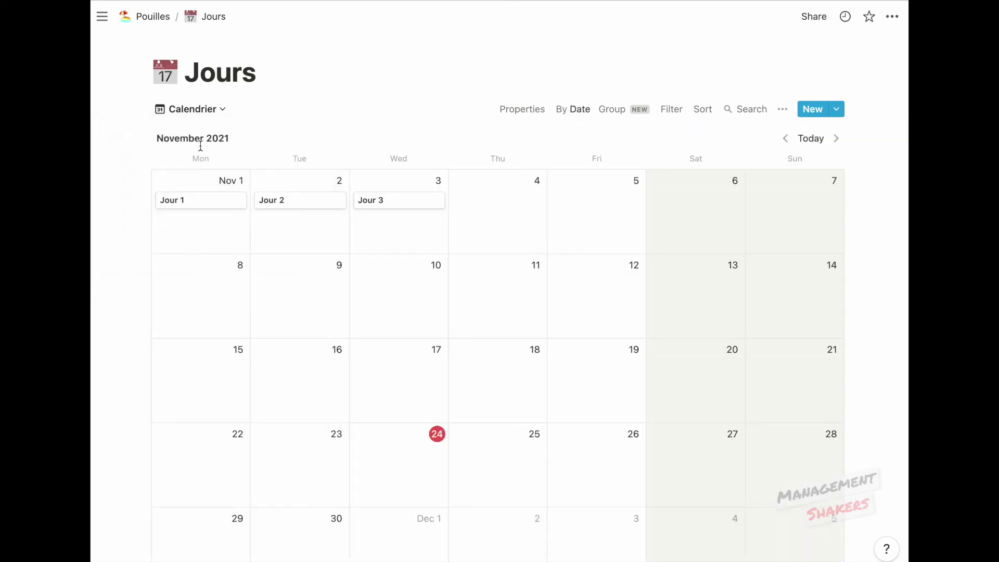
left_click(205, 111)
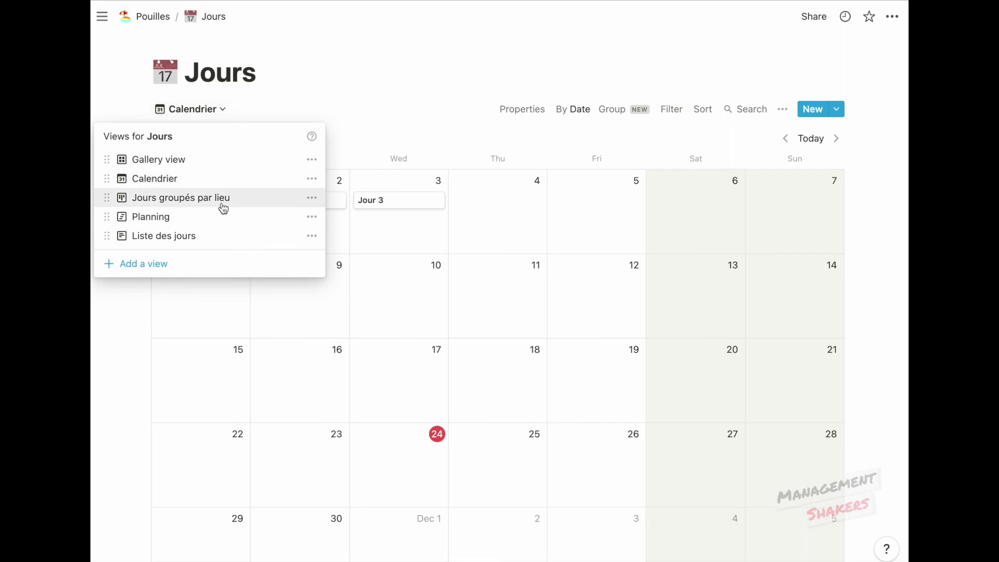
left_click(223, 205)
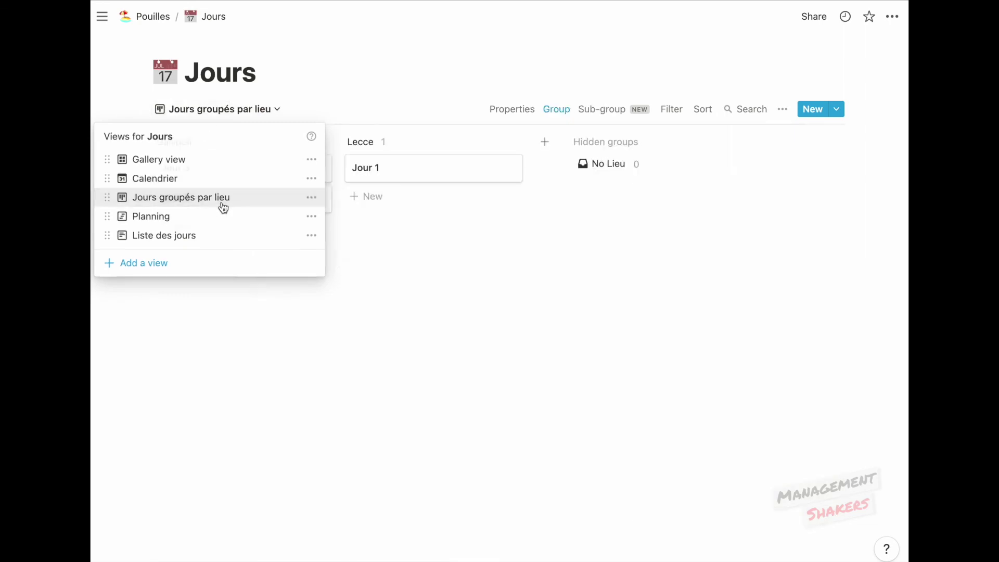
Delete the "Jours groupés par lieu", "Planning" and "Liste des jours" views from the Jours database
left_click(241, 110)
left_click(320, 197)
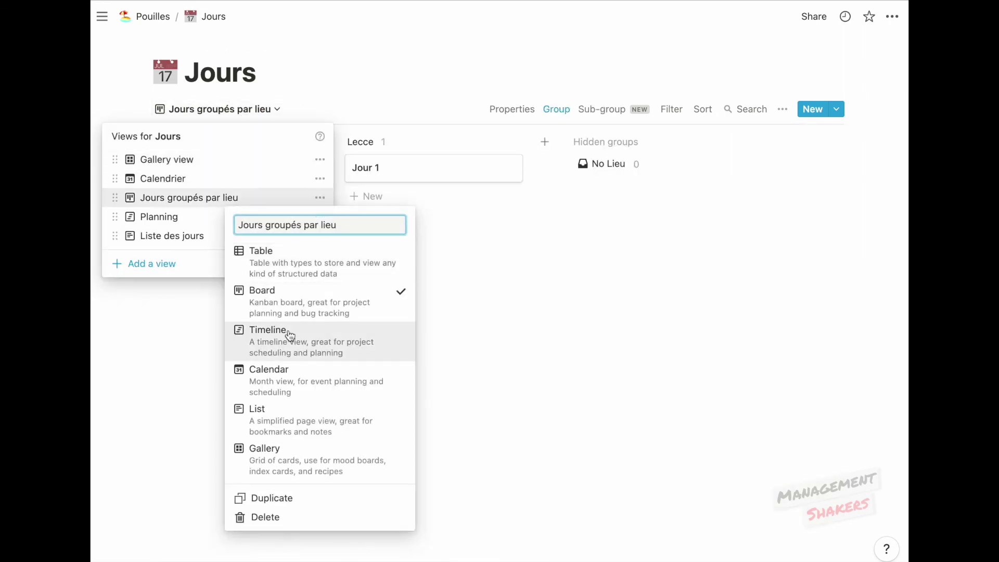
left_click(287, 519)
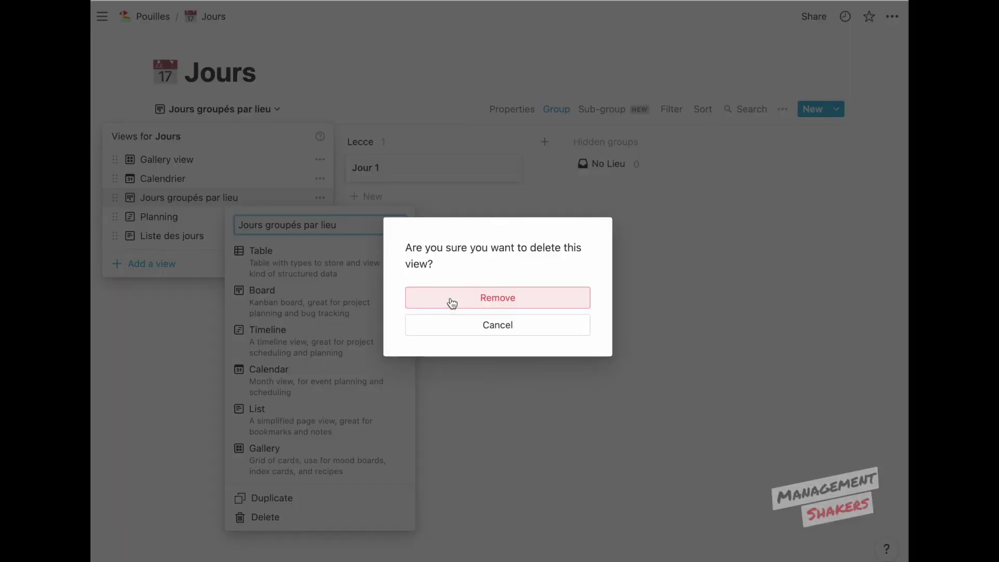
left_click(451, 301)
left_click(227, 112)
left_click(312, 198)
left_click(283, 517)
left_click(460, 303)
left_click(311, 197)
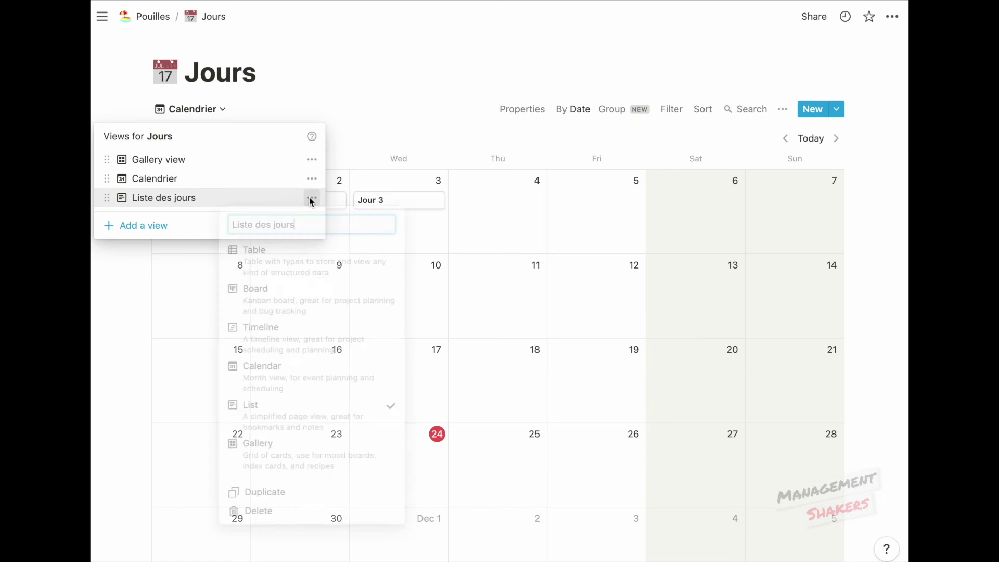
left_click(280, 519)
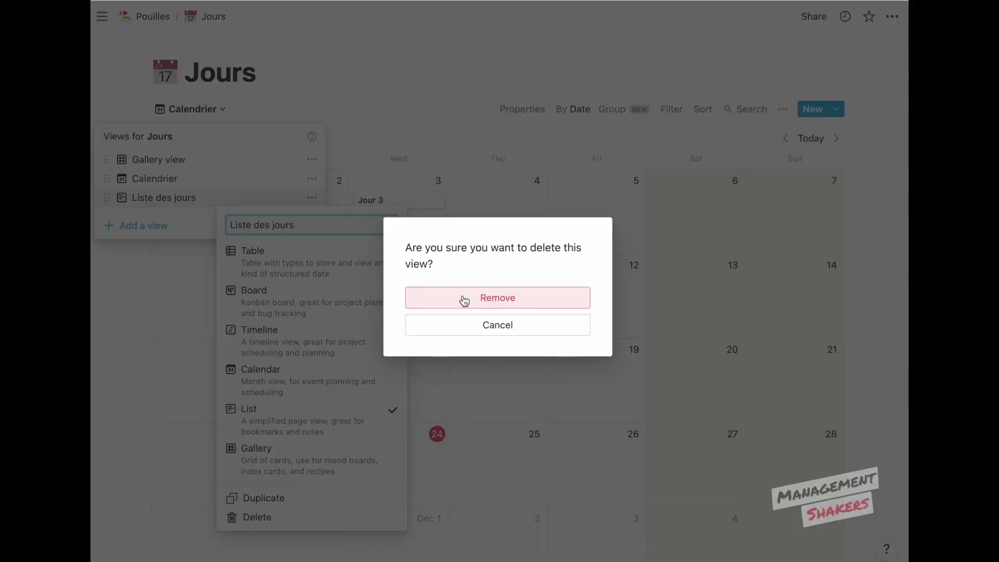
left_click(464, 301)
Duplicate the Gallery view of the Jours database and rename the copy "Galerie"
left_click(312, 159)
left_click(315, 460)
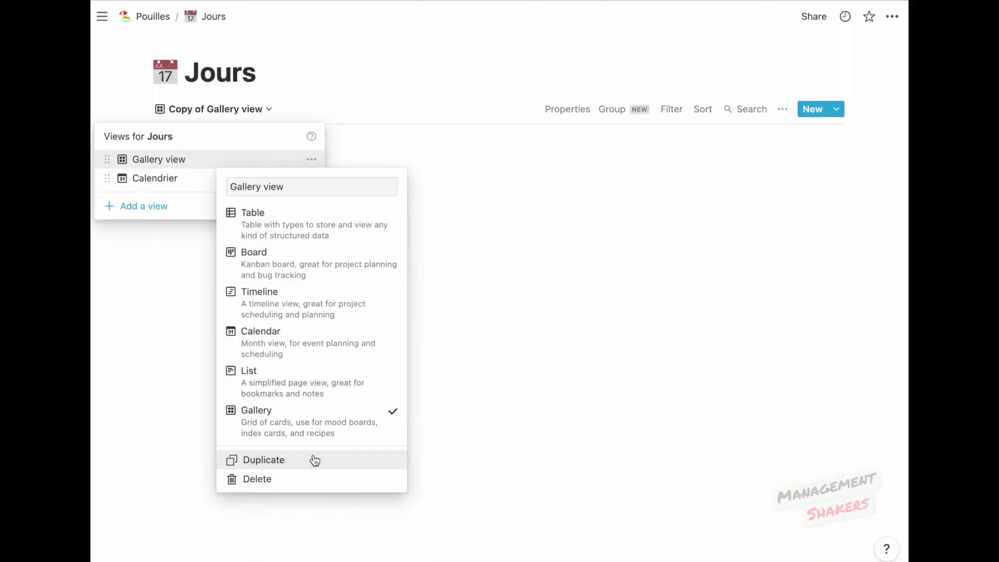
left_click(251, 110)
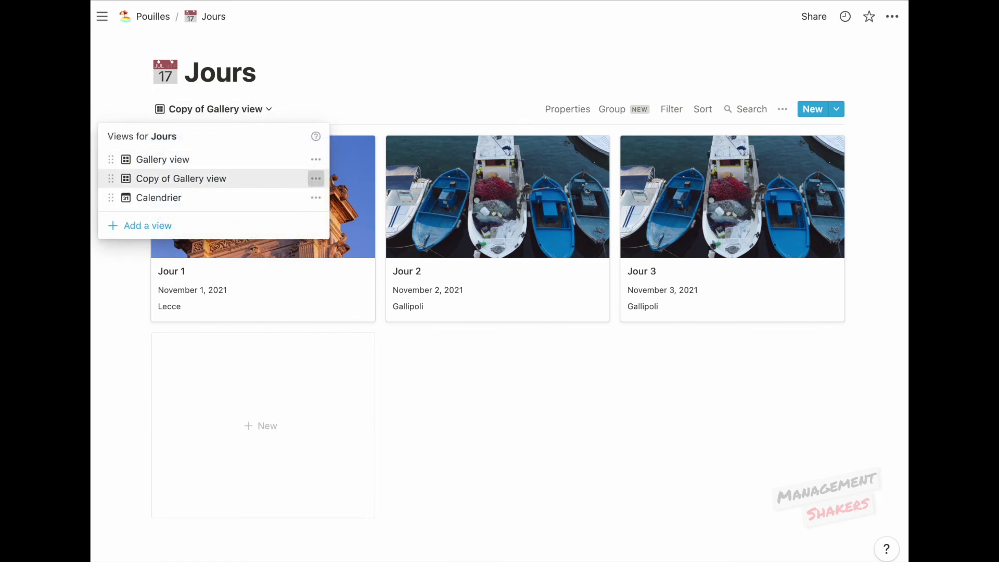
left_click(316, 179)
left_click_drag(322, 205, 217, 201)
type("Galerie")
key("Return")
left_click(471, 432)
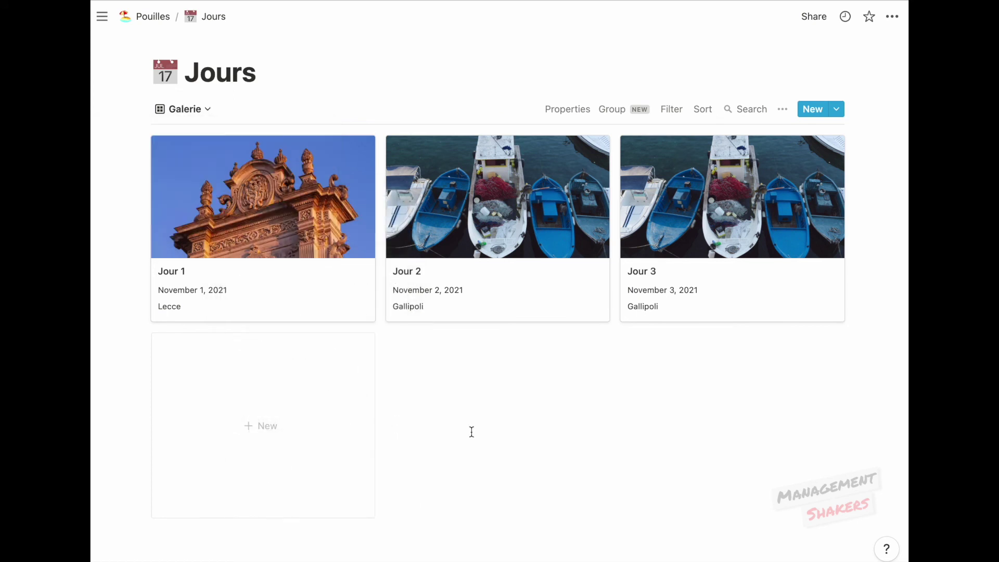